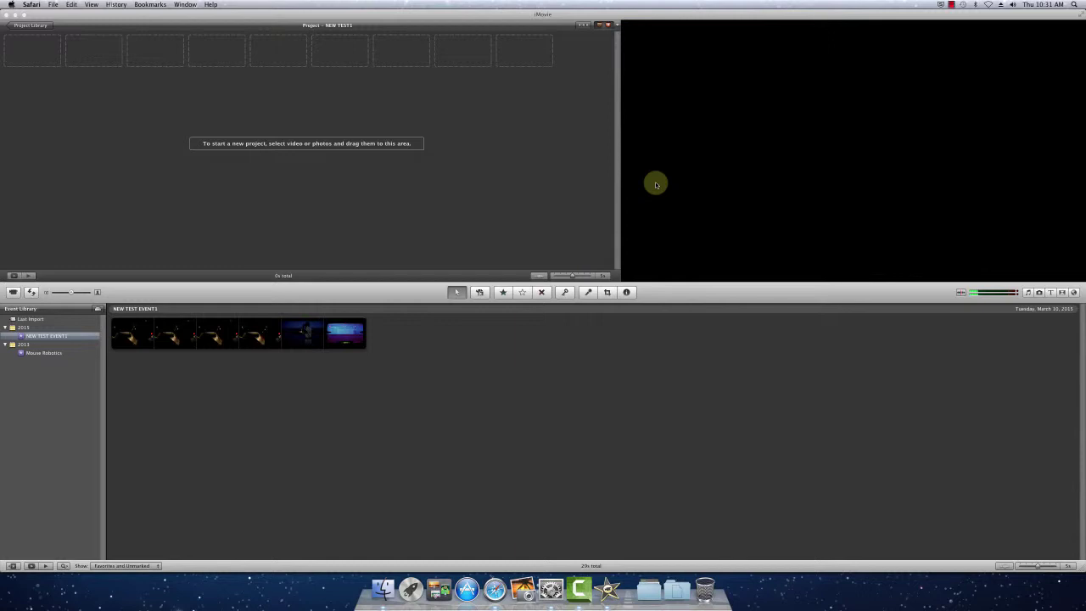
Select about 22 seconds of NEW TEST EVENT1 footage and add it to the NEW TEST1 project.
left_click(280, 336)
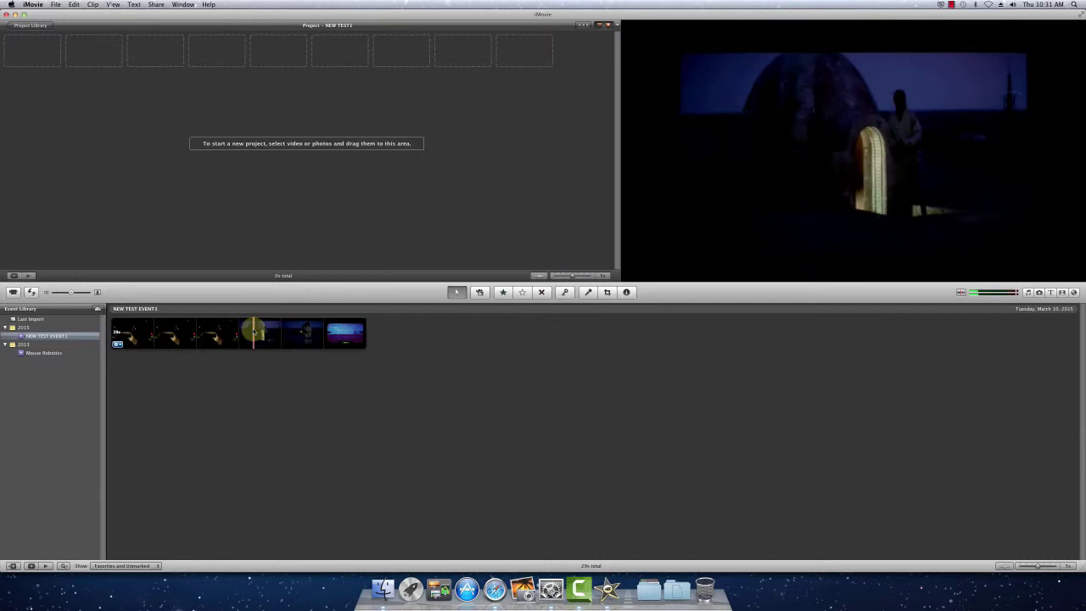
key("space")
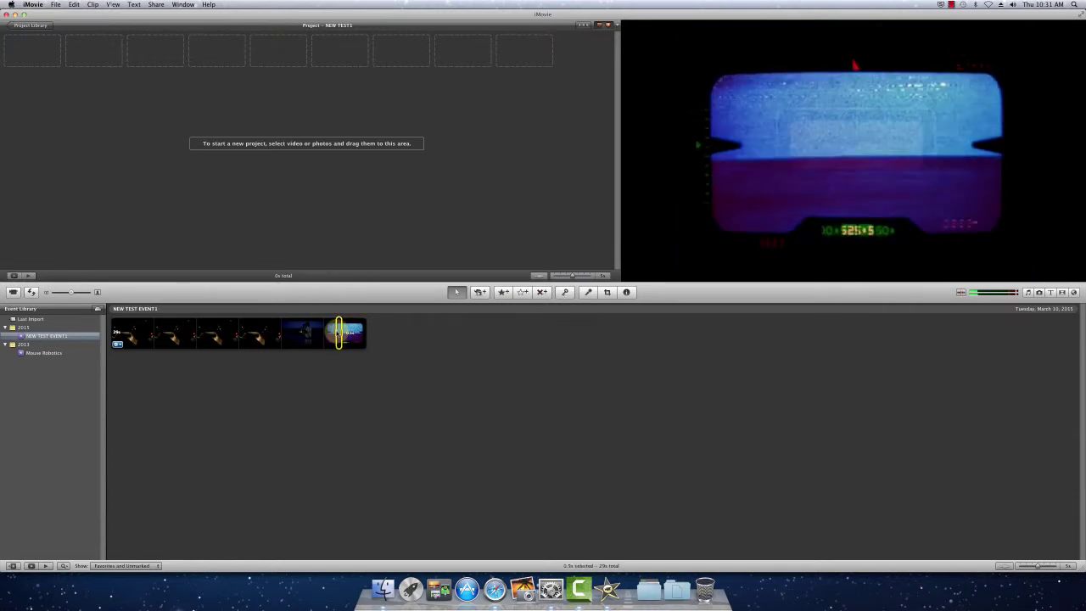
left_click_drag(342, 333, 149, 333)
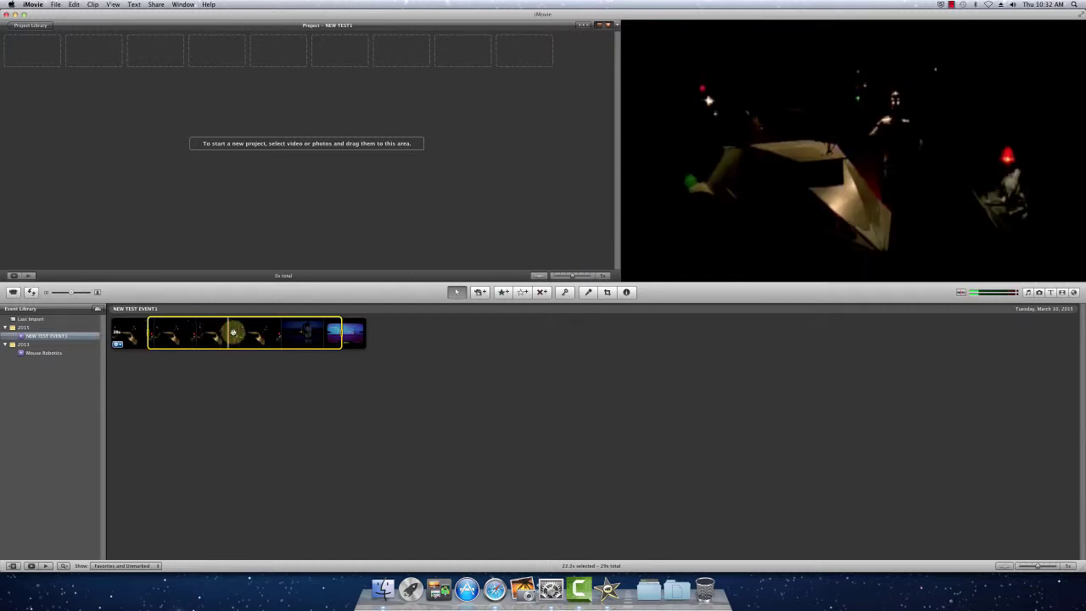
left_click_drag(249, 335, 46, 58)
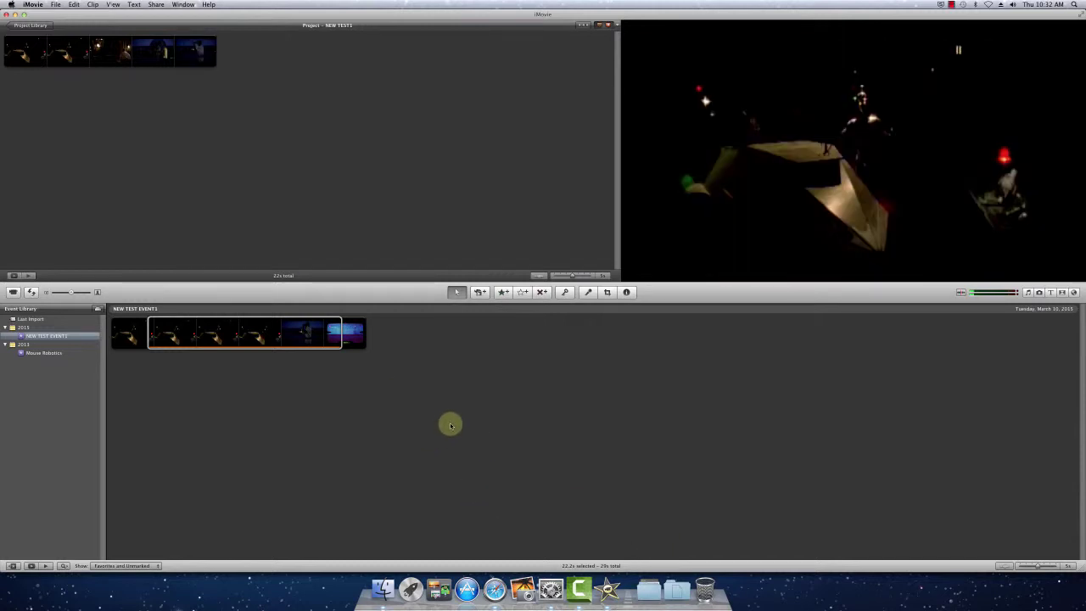
left_click(181, 332)
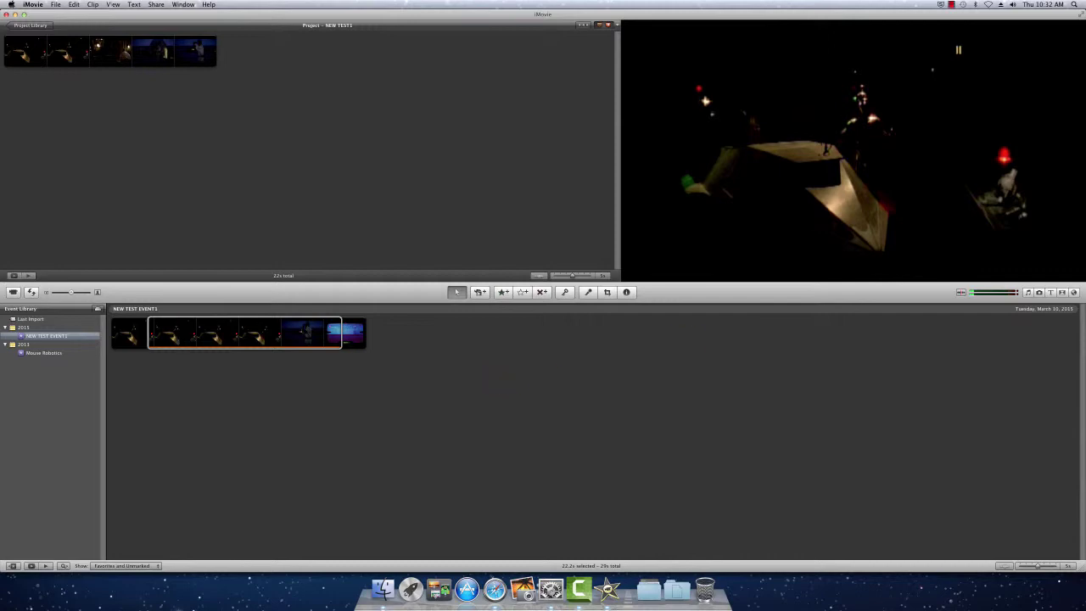
Download lake.jpg from the TEST Media Files Drive folder and close its preview.
key("super+Tab")
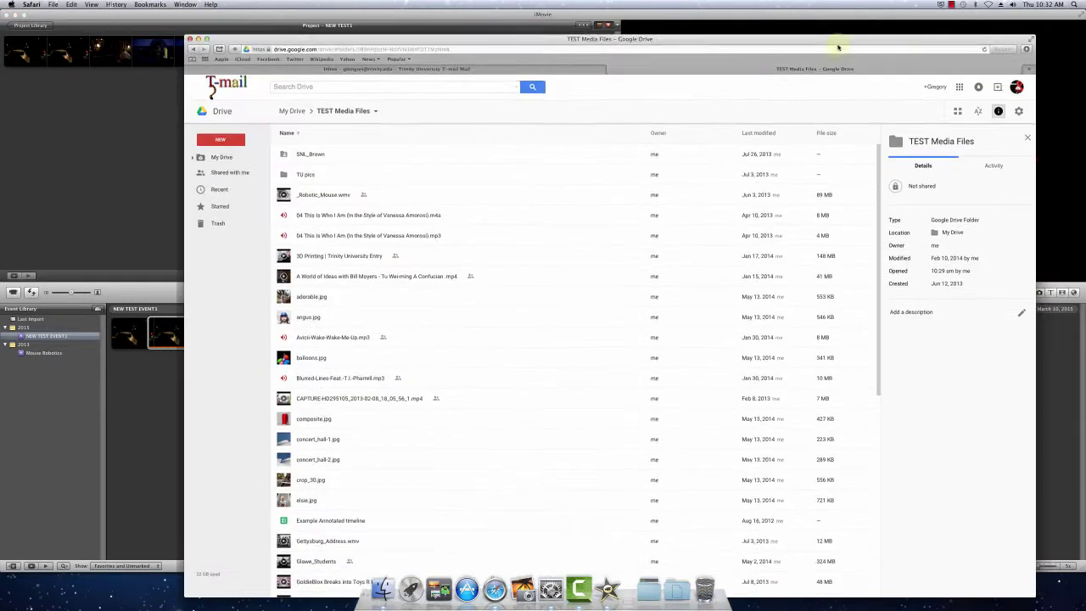
left_click_drag(690, 23, 677, 15)
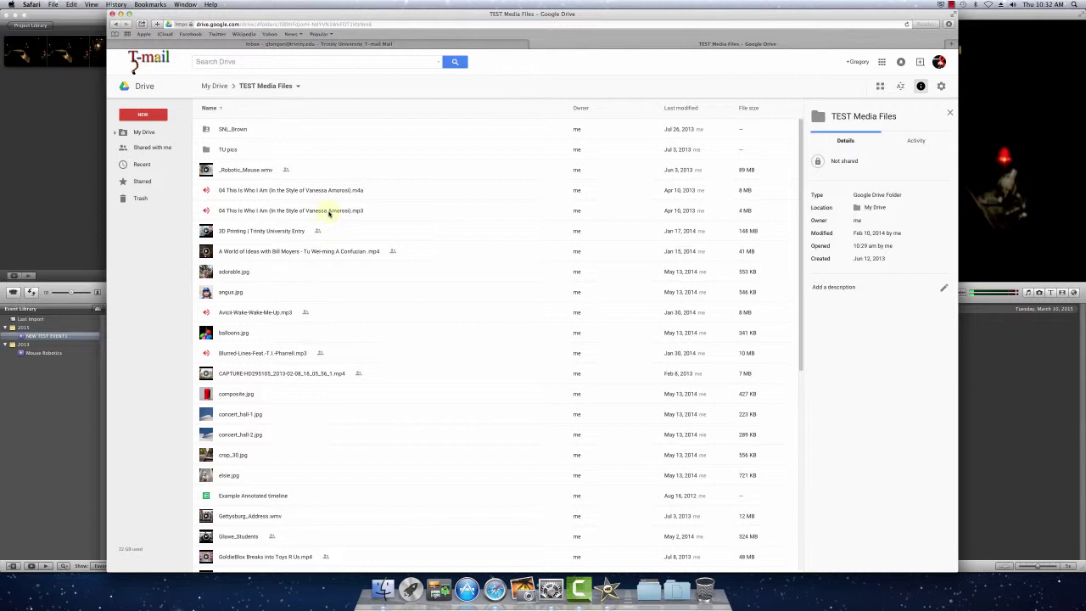
scroll(315, 322, "down", 5)
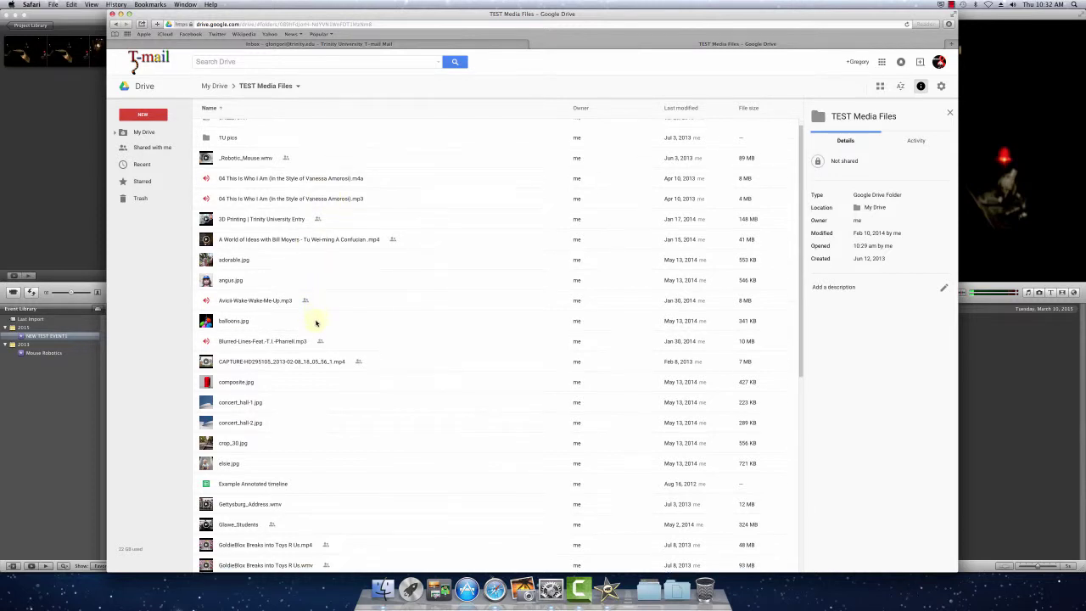
scroll(323, 321, "down", 4)
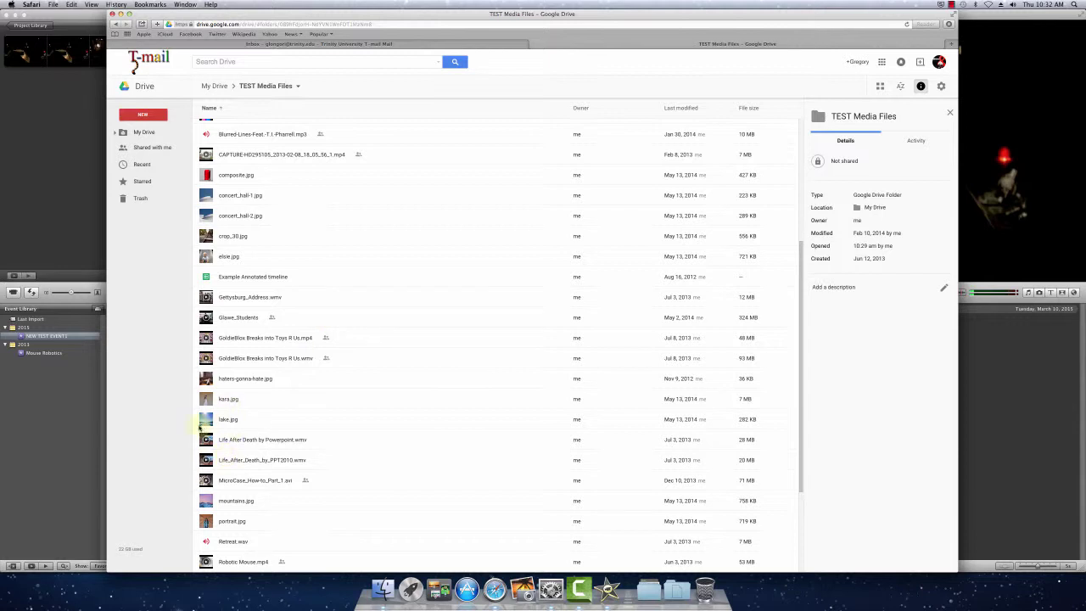
left_click(206, 421)
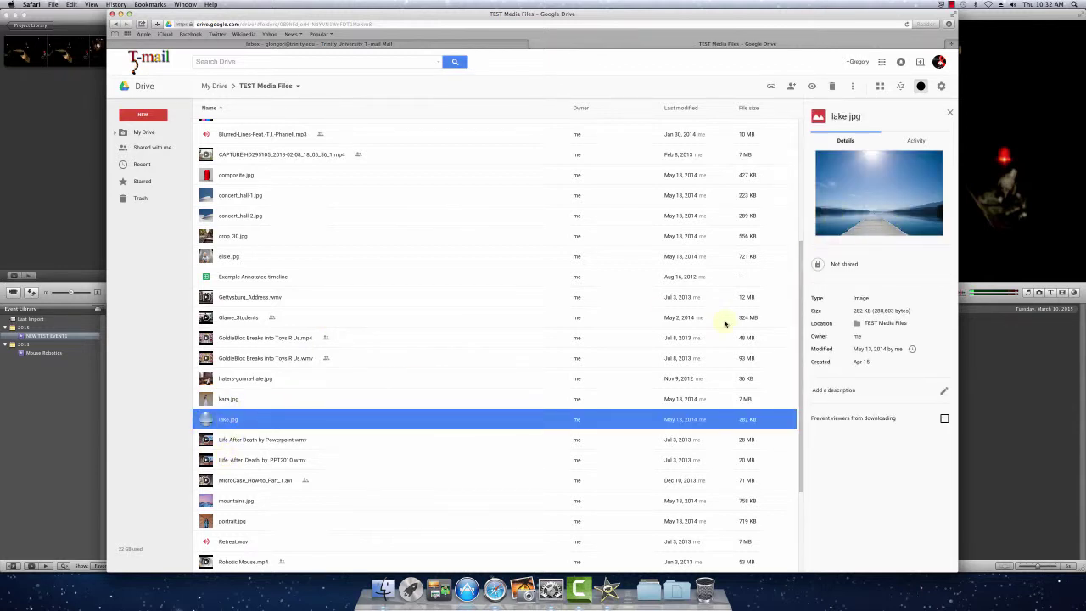
right_click(219, 419)
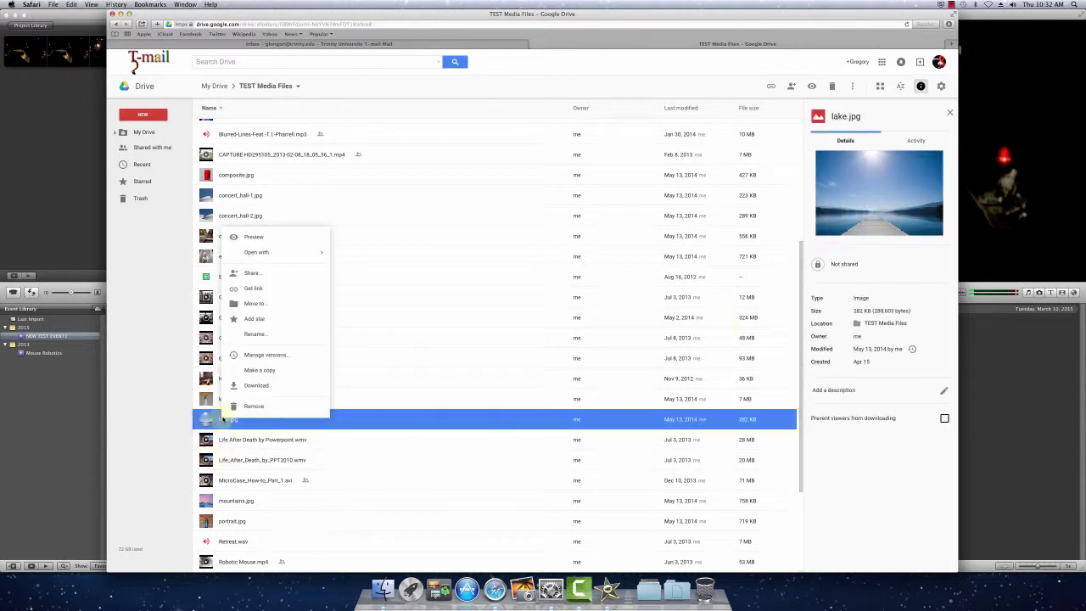
left_click(255, 386)
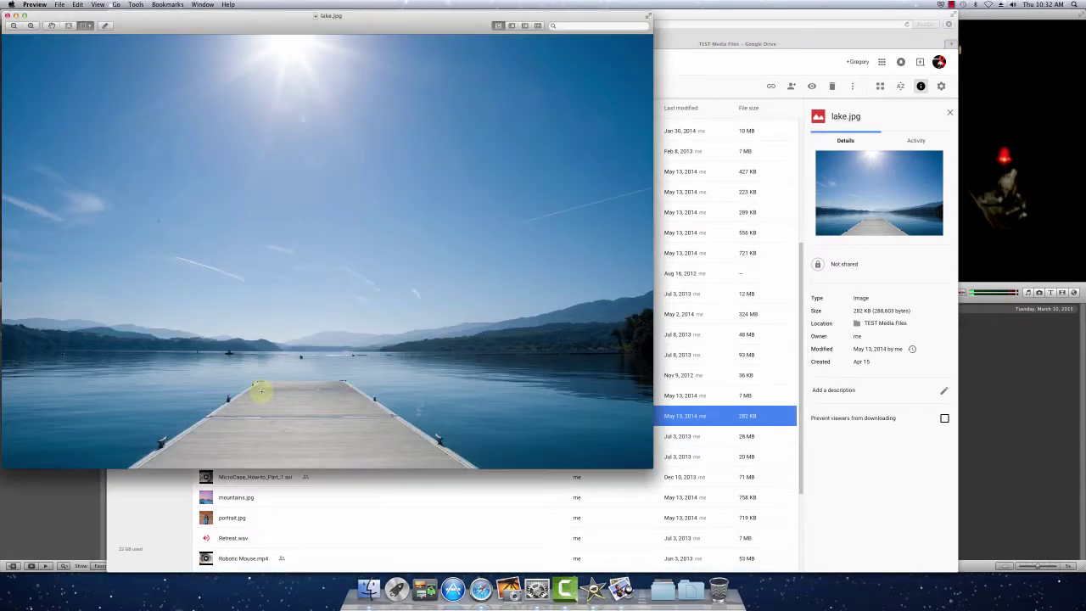
left_click(8, 16)
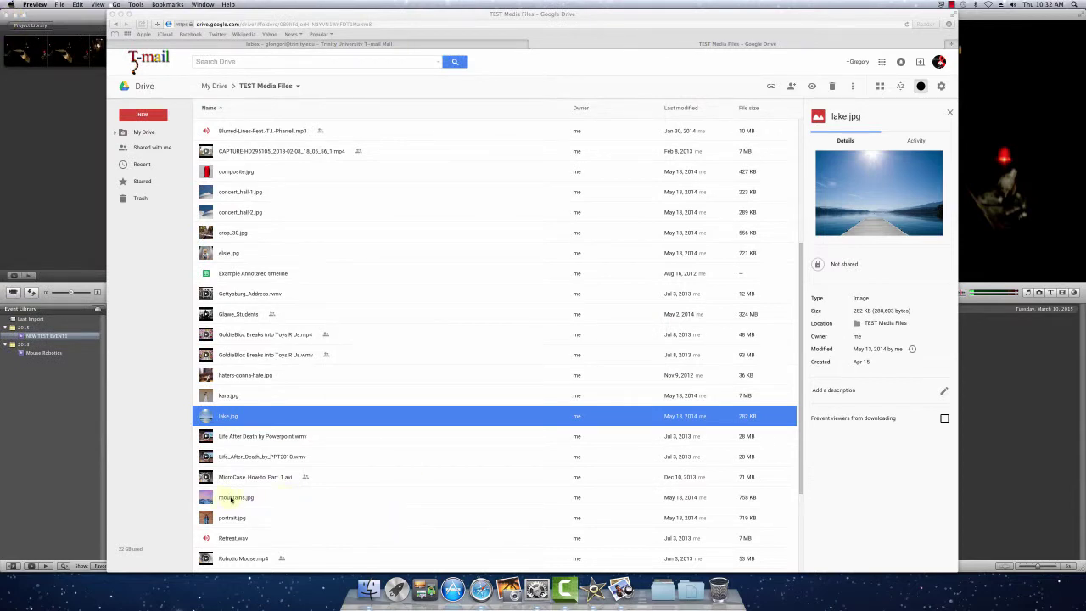
Download portrait.jpg from the same folder and close its preview.
left_click(230, 523)
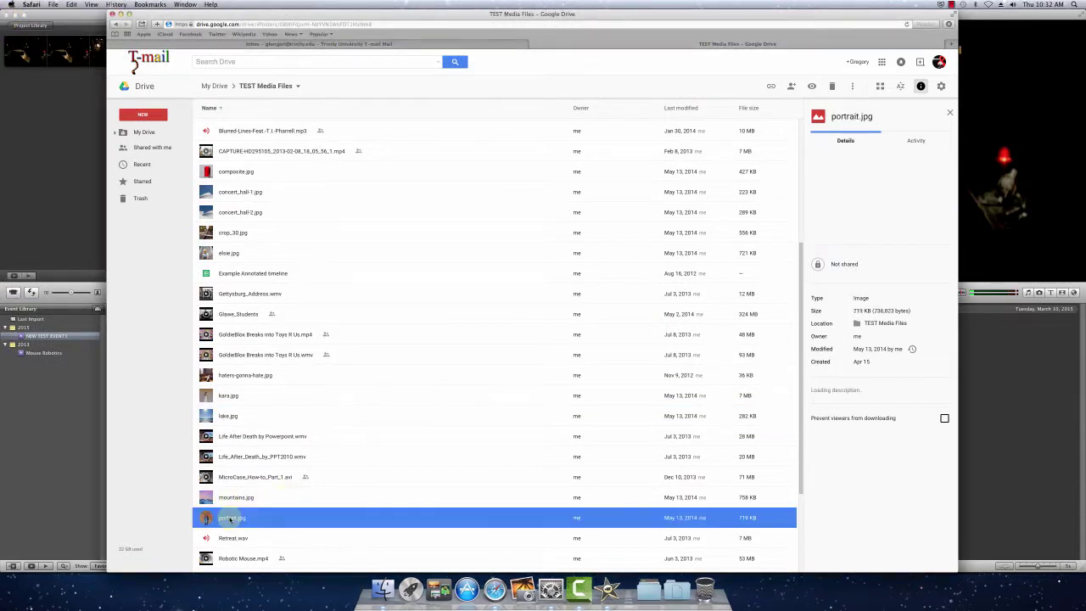
right_click(230, 521)
left_click(255, 484)
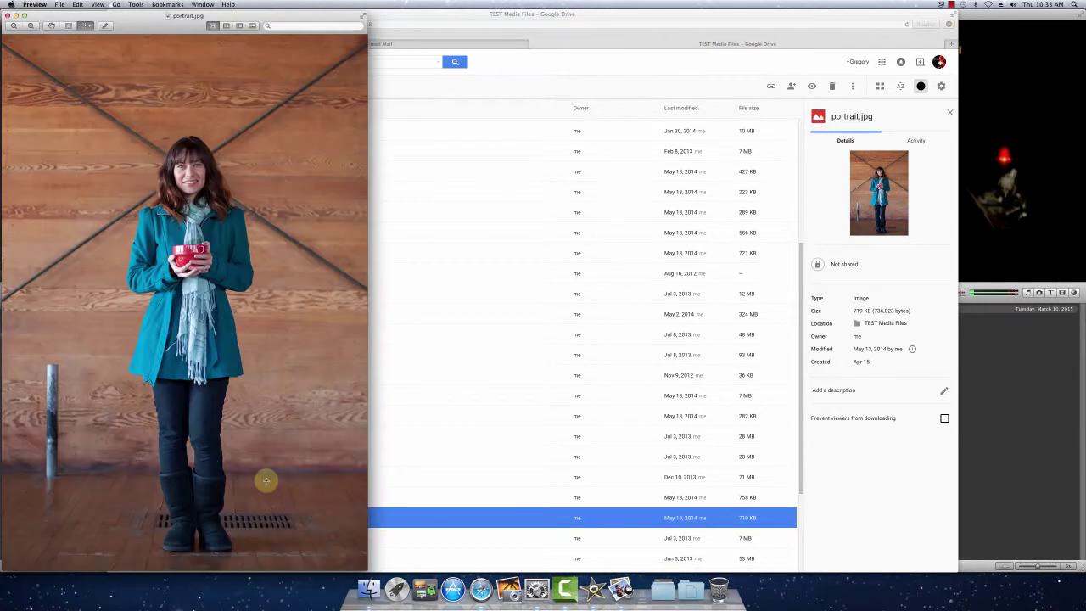
left_click(8, 16)
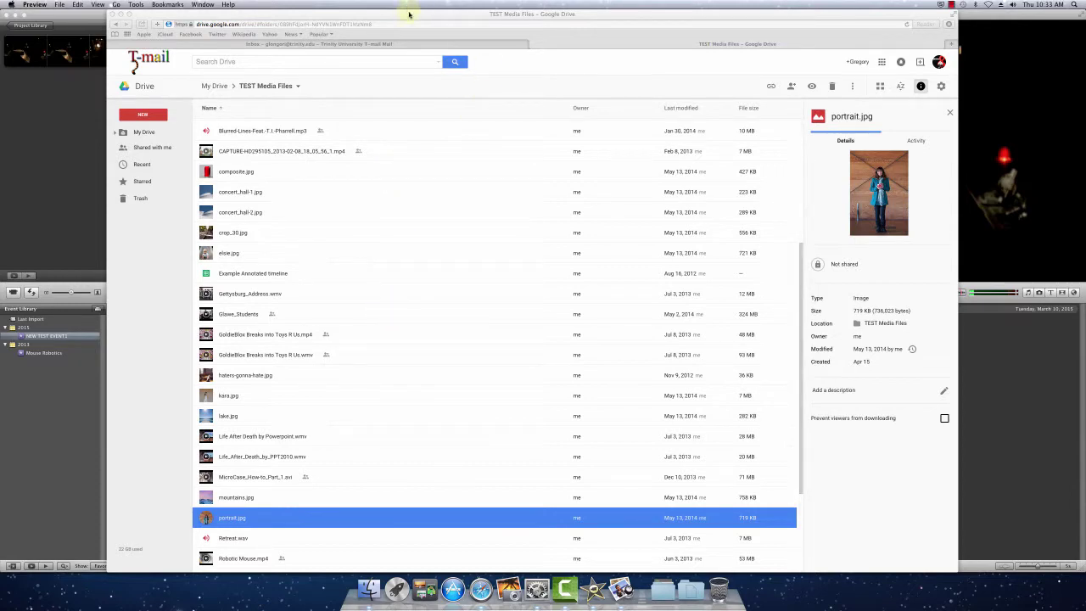
Launch iPhoto and import portrait.jpg from Downloads using File > Import to Library.
left_click_drag(408, 13, 1085, 25)
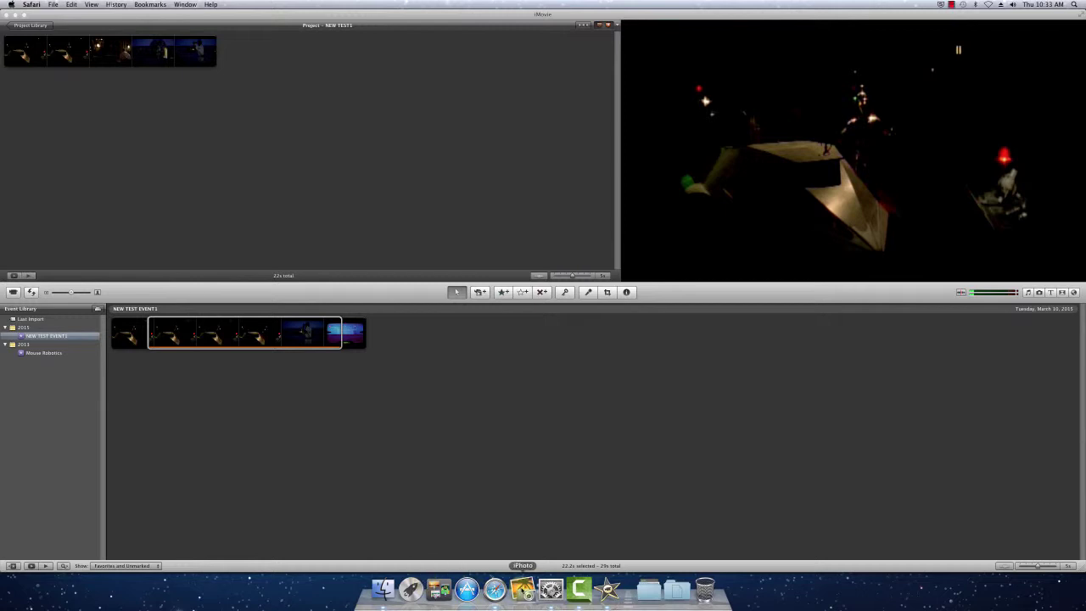
left_click(523, 588)
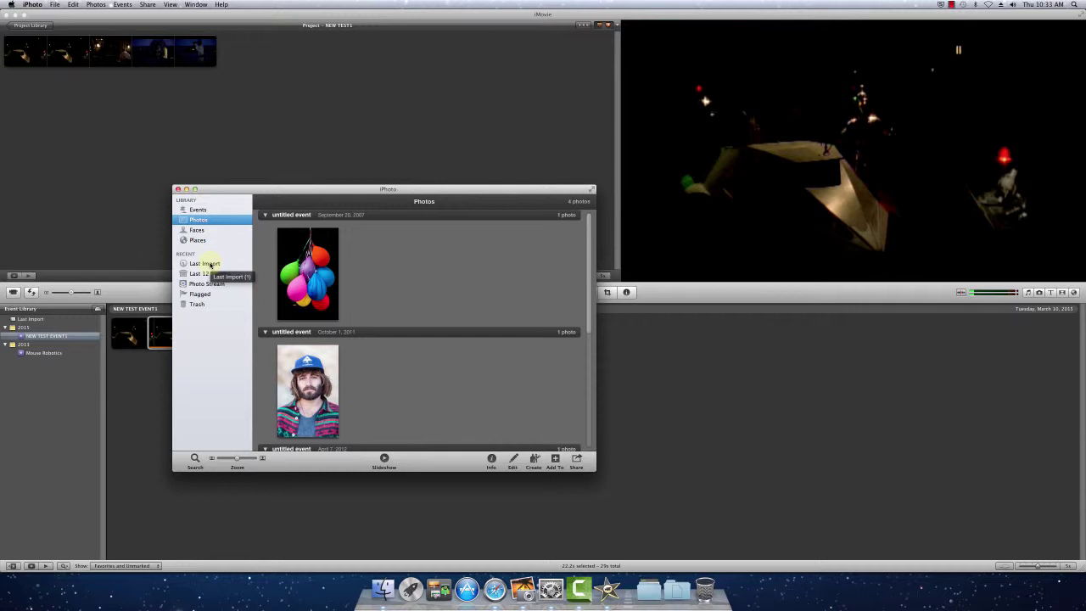
left_click(53, 5)
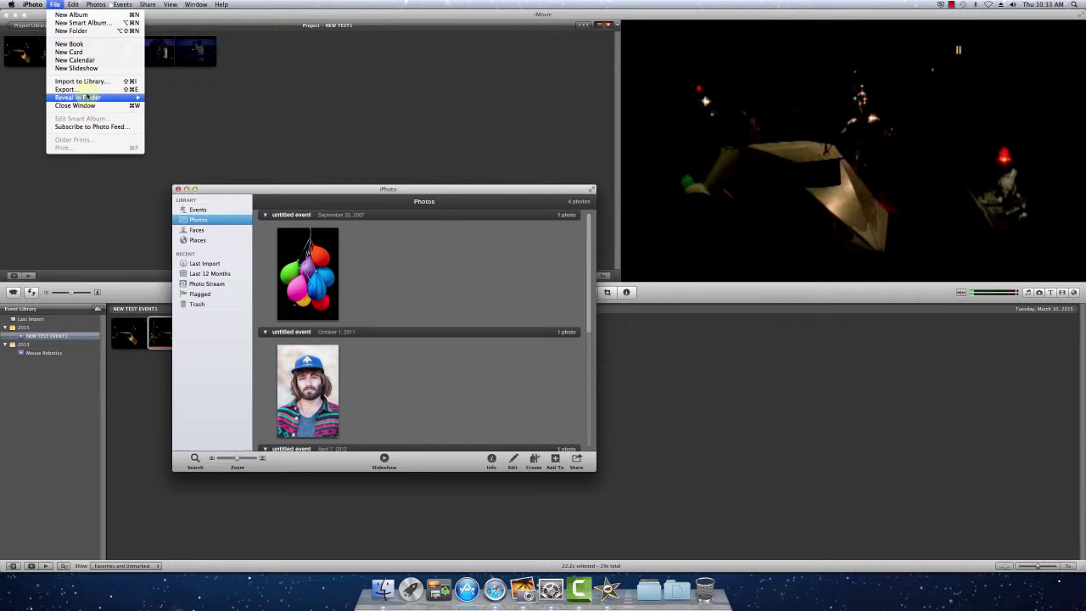
left_click(85, 80)
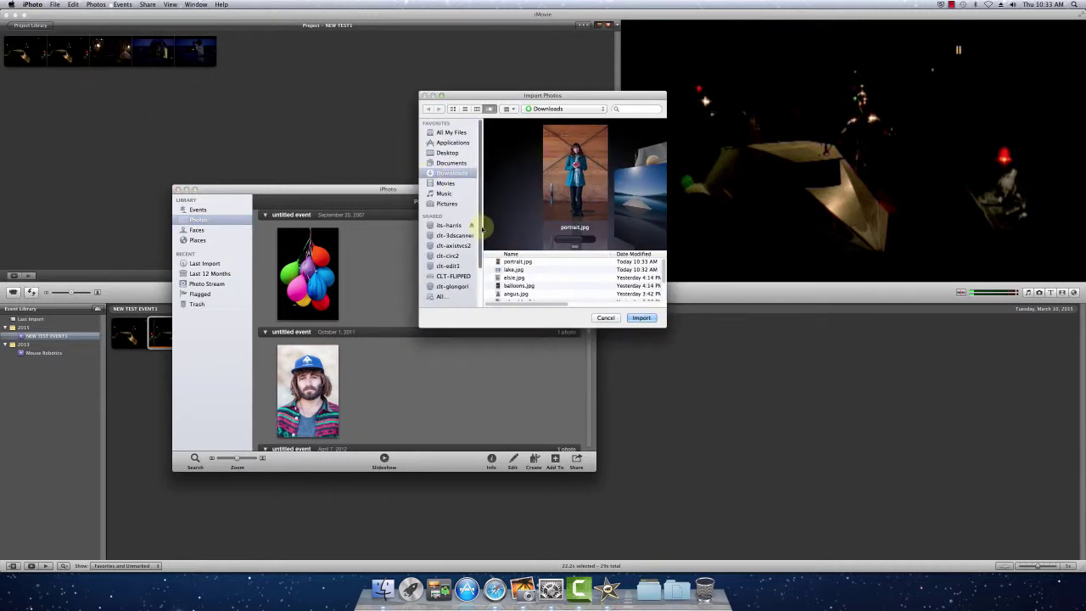
double_click(515, 263)
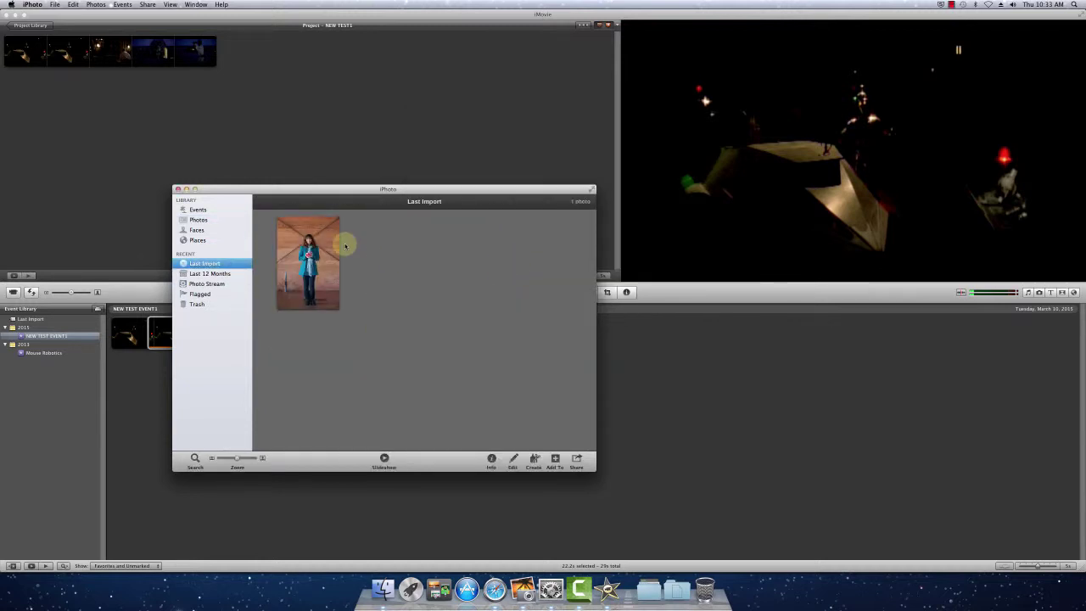
Drag lake.jpg from a Finder window into the iPhoto library.
left_click(411, 590)
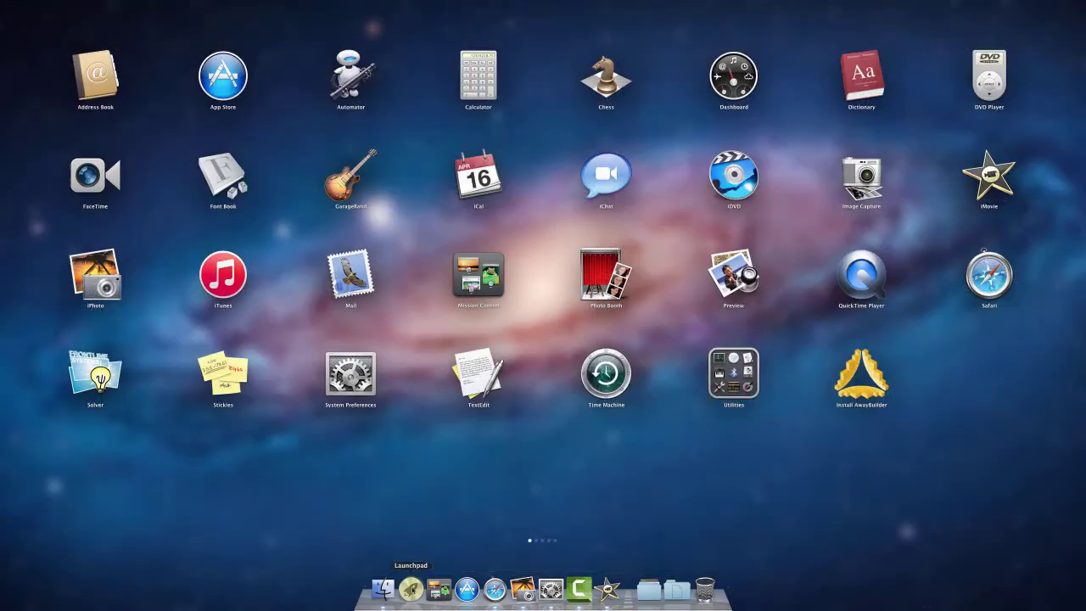
left_click(384, 589)
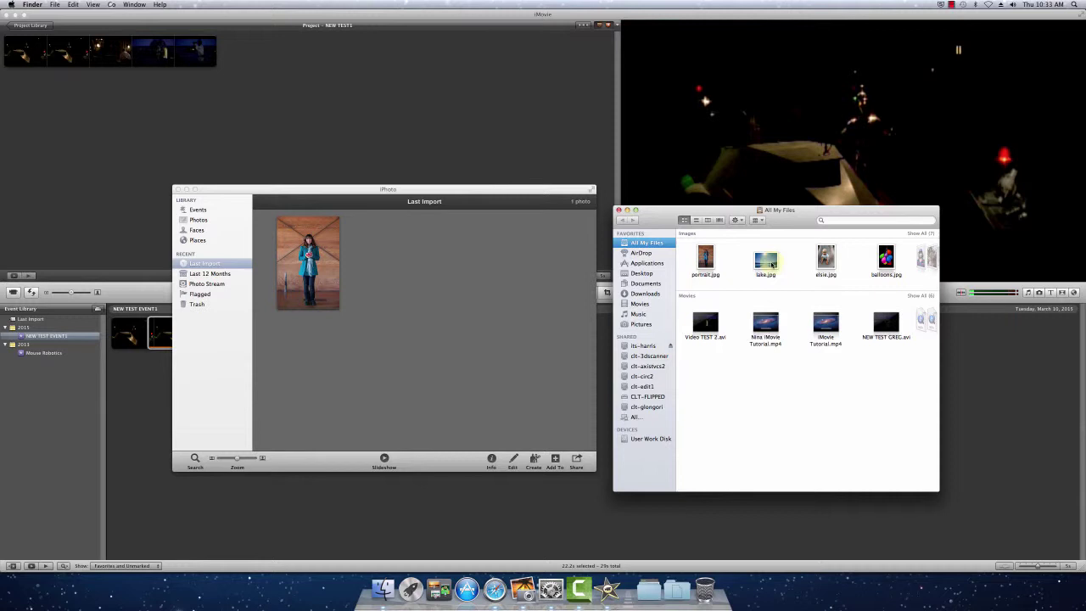
left_click_drag(766, 259, 456, 260)
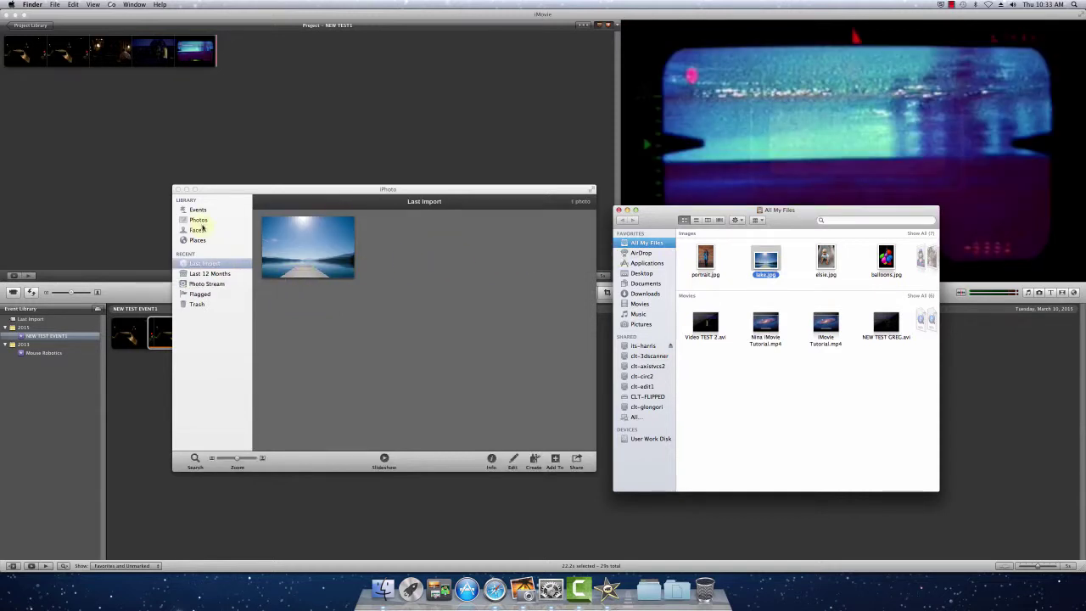
View all 6 photos in iPhoto's Photos library and close the Finder window.
left_click(200, 221)
left_click(200, 221)
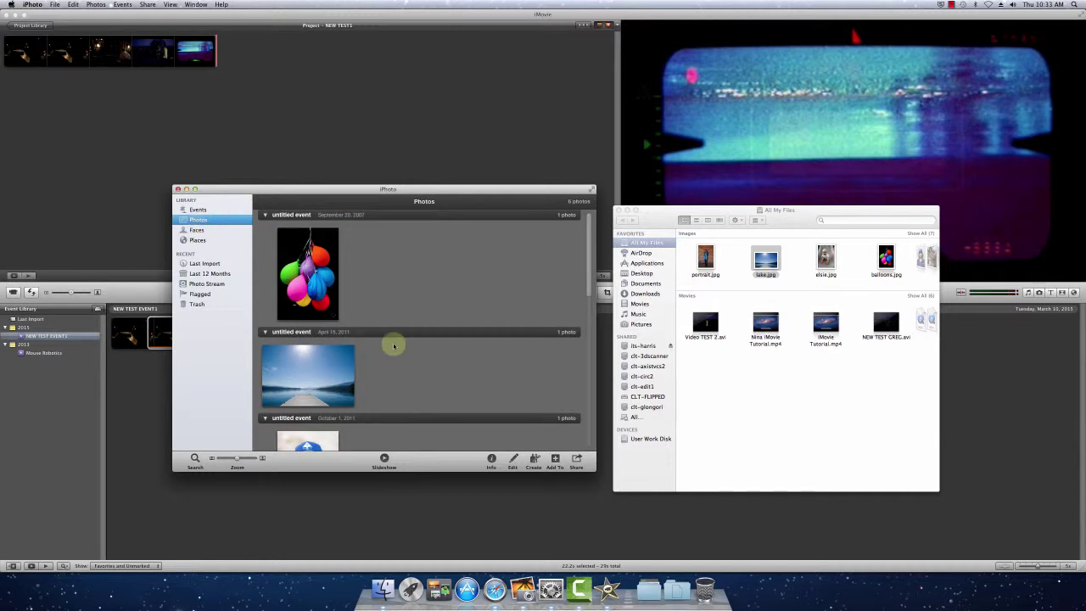
scroll(394, 345, "down", 5)
scroll(424, 349, "up", 5)
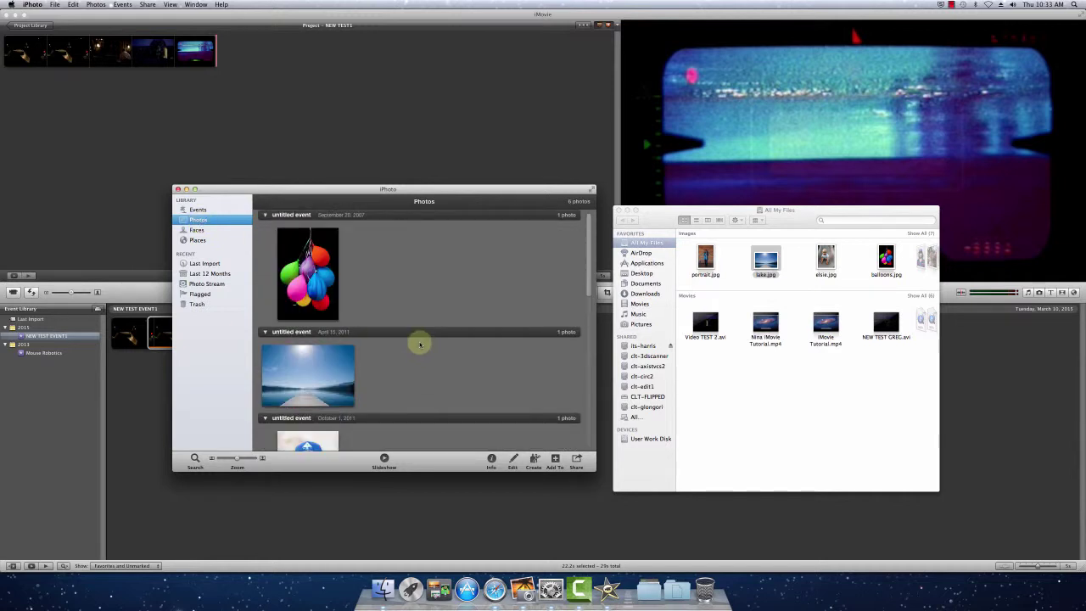
left_click(626, 213)
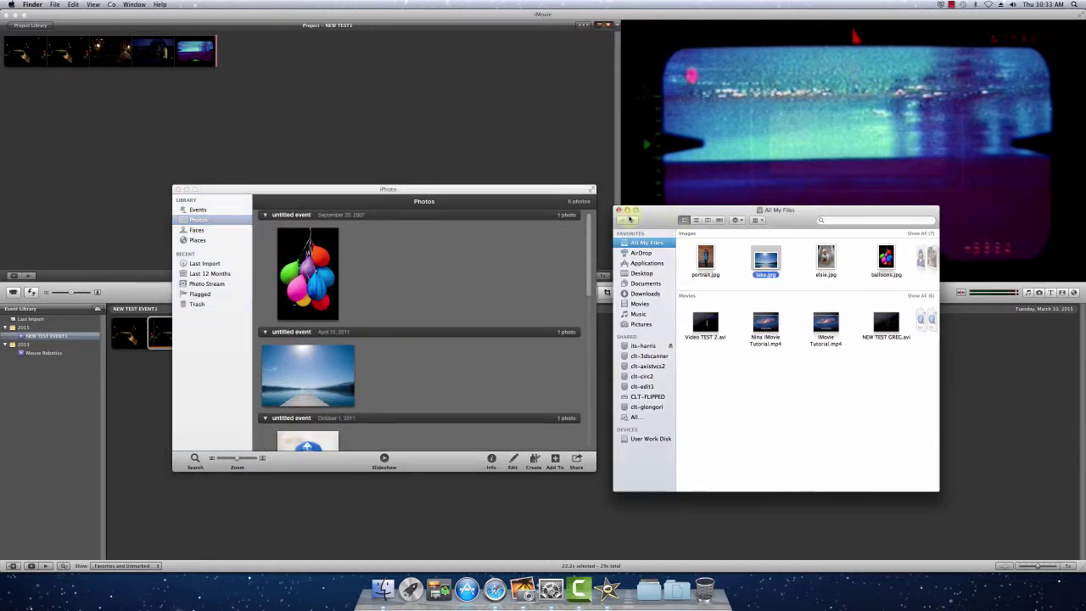
left_click(619, 210)
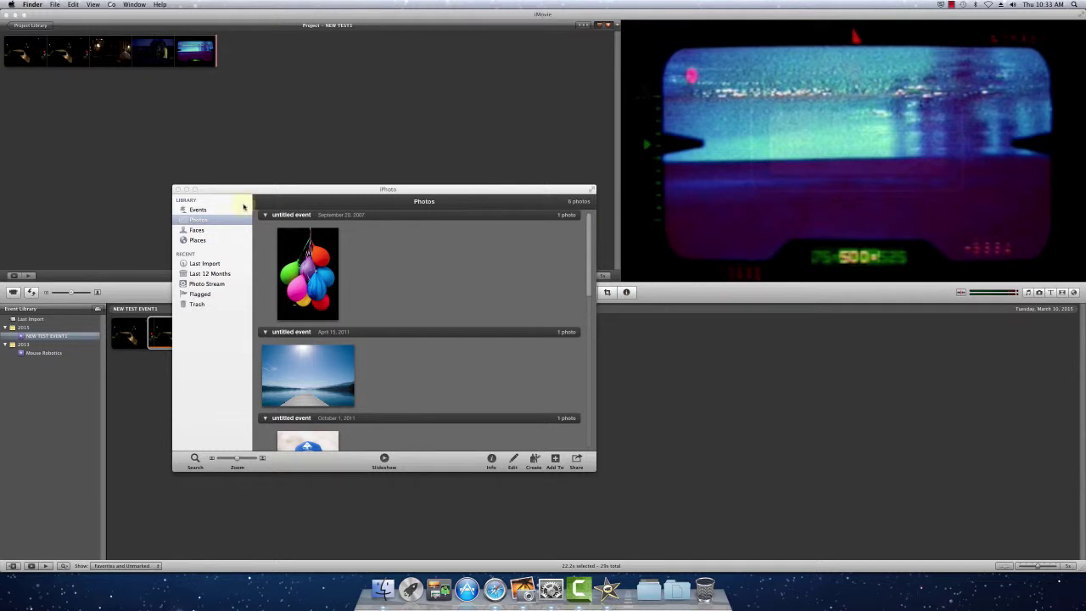
Close iPhoto and drag all six photos from the Photos browser after the event clip.
left_click(177, 189)
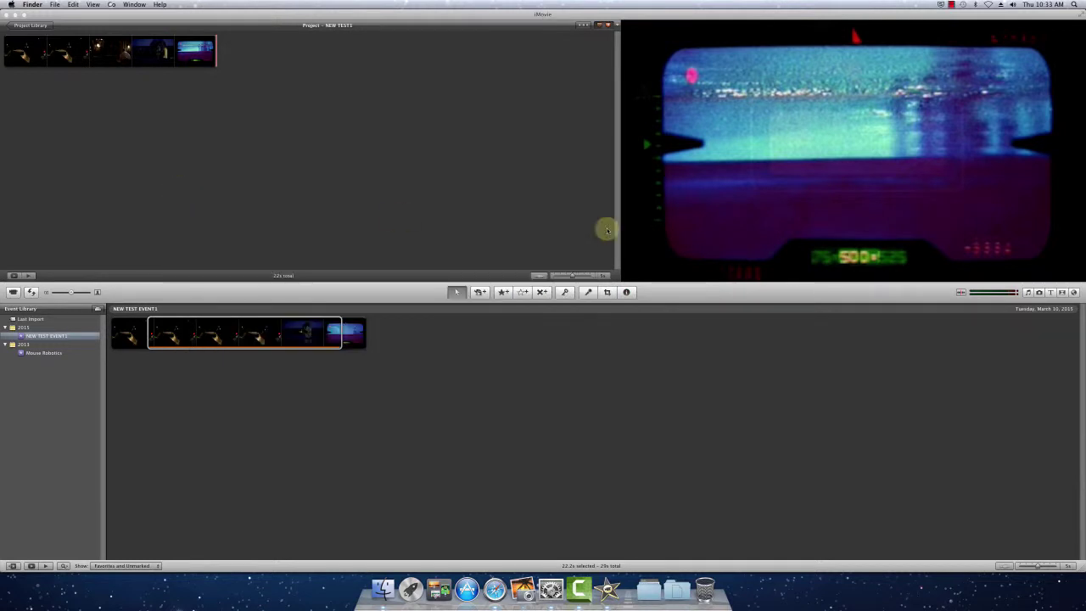
left_click(1039, 293)
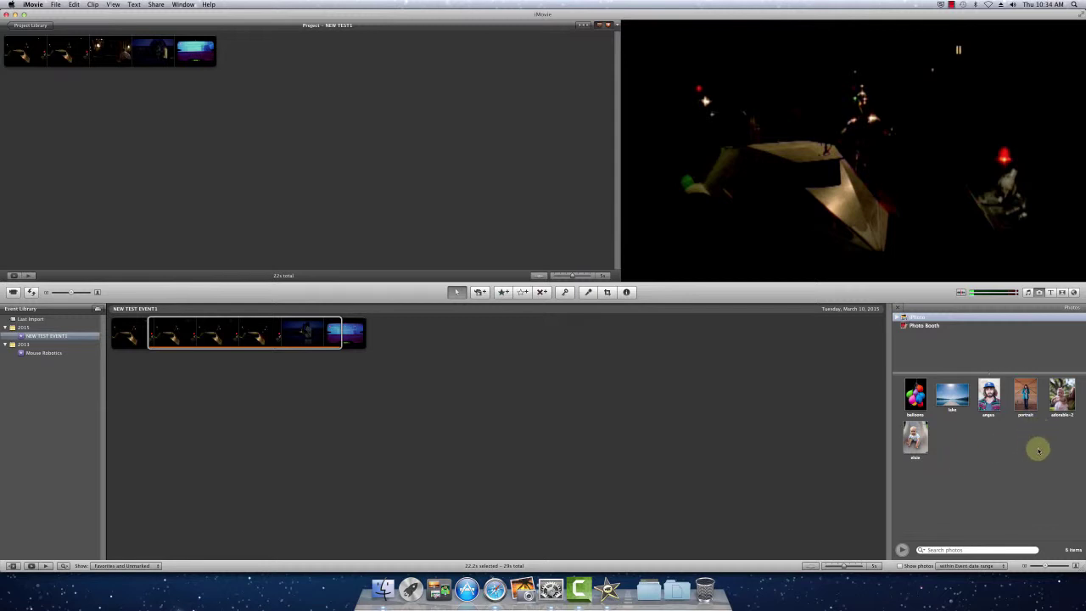
left_click(914, 435)
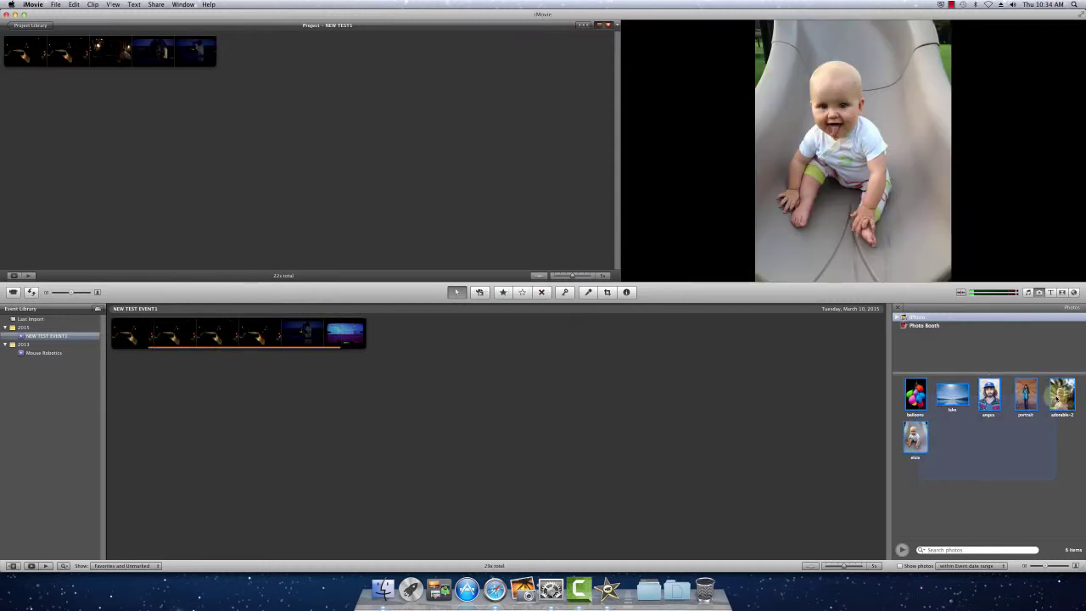
left_click_drag(904, 399, 237, 61)
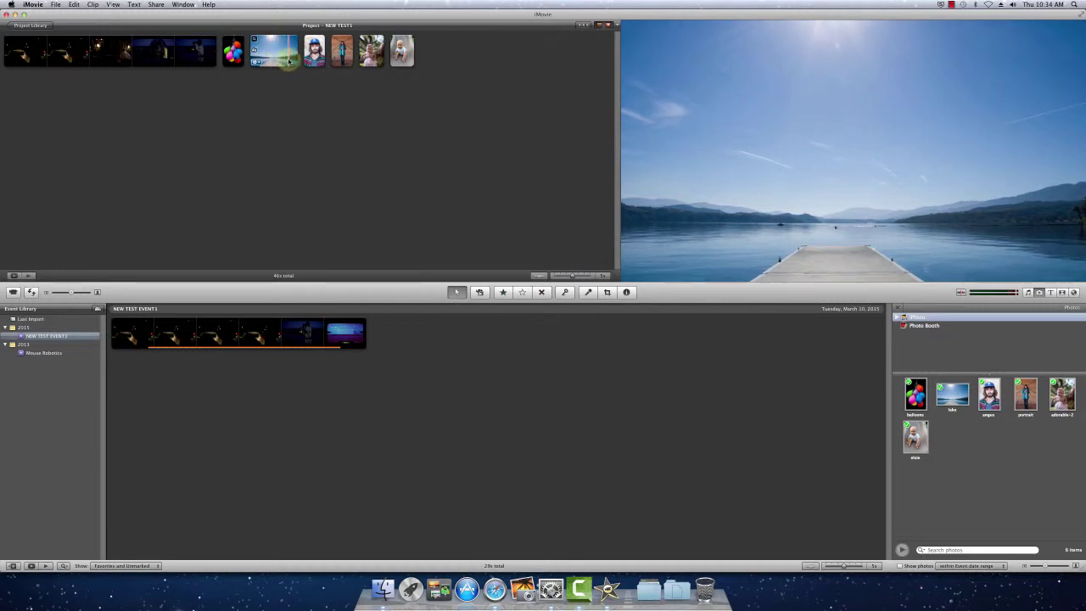
Give the baby-on-the-slide photo a Ken Burns move with the End frame shifted slightly lower.
left_click(398, 62)
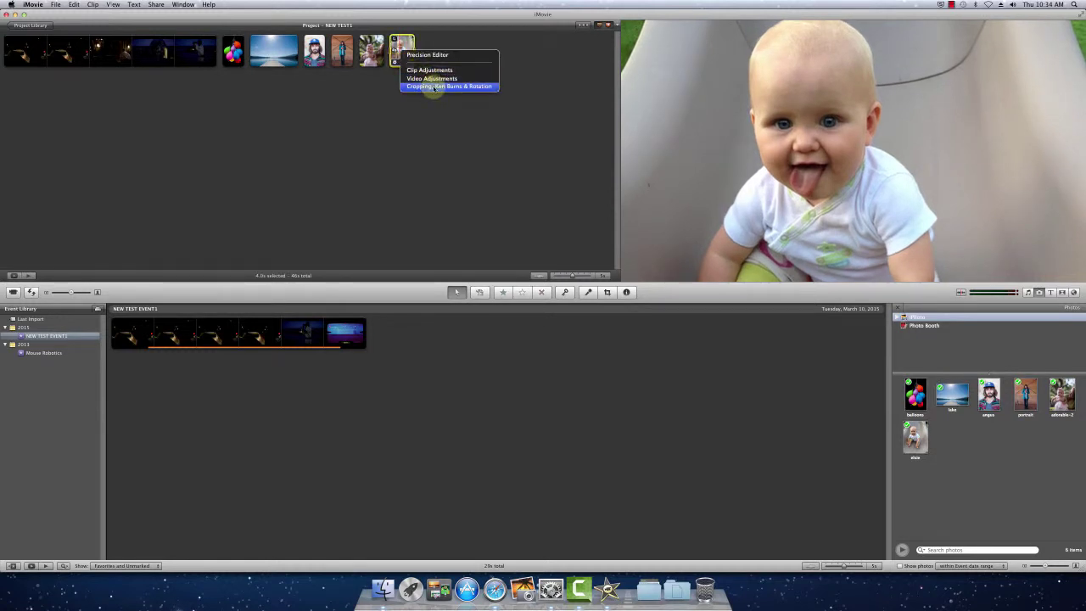
left_click(434, 87)
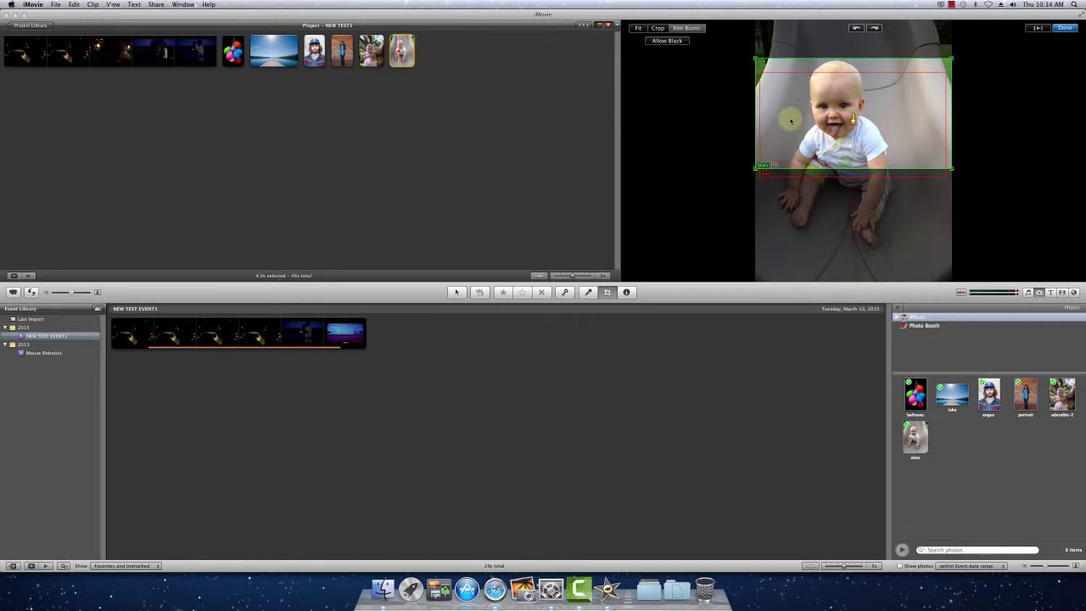
left_click_drag(821, 178, 767, 178)
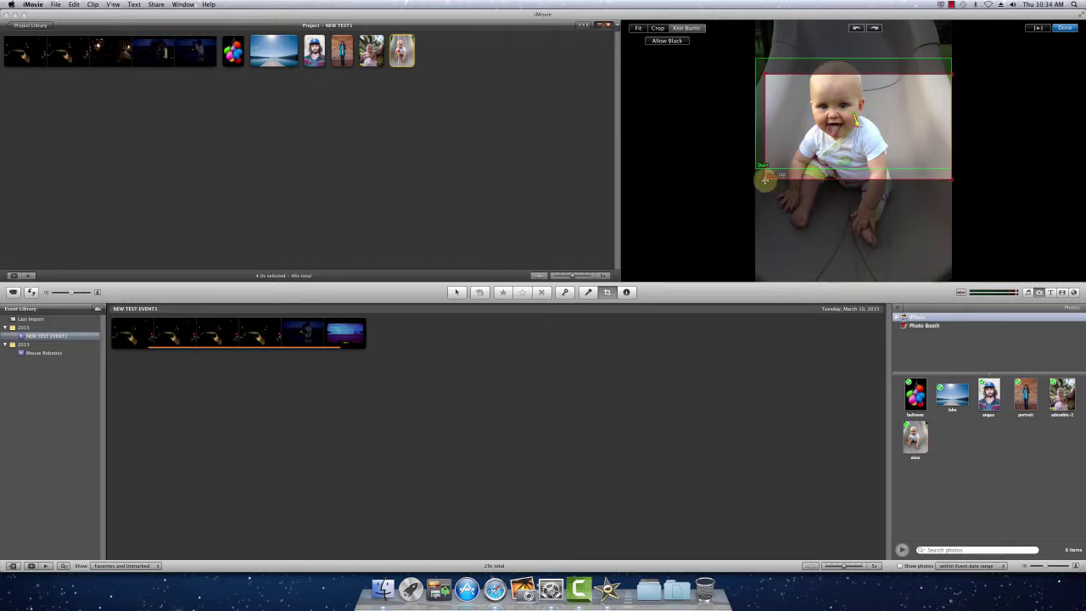
left_click(641, 29)
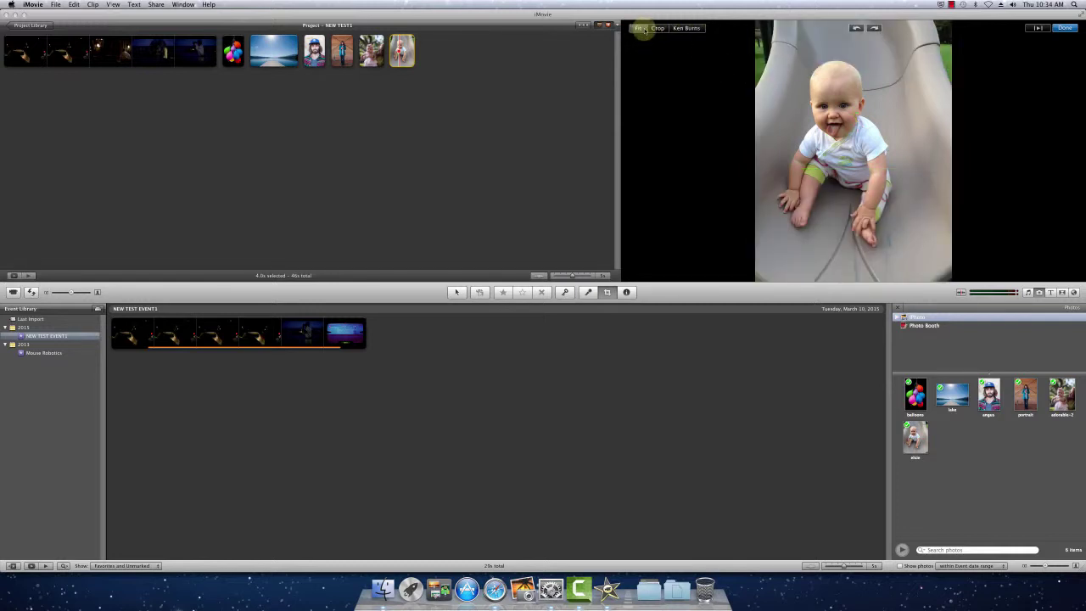
left_click(657, 28)
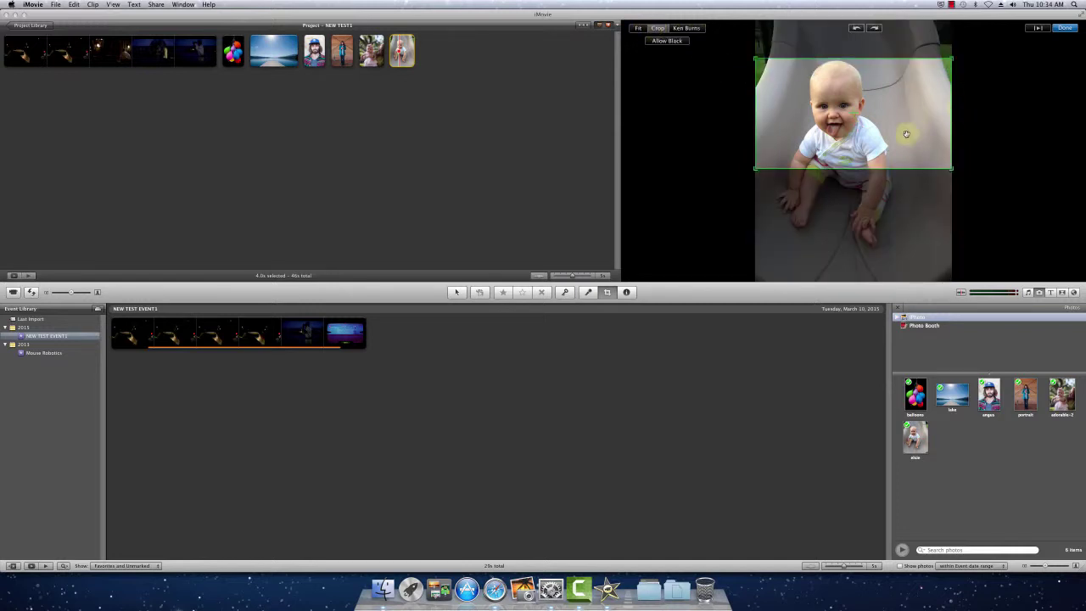
left_click(687, 29)
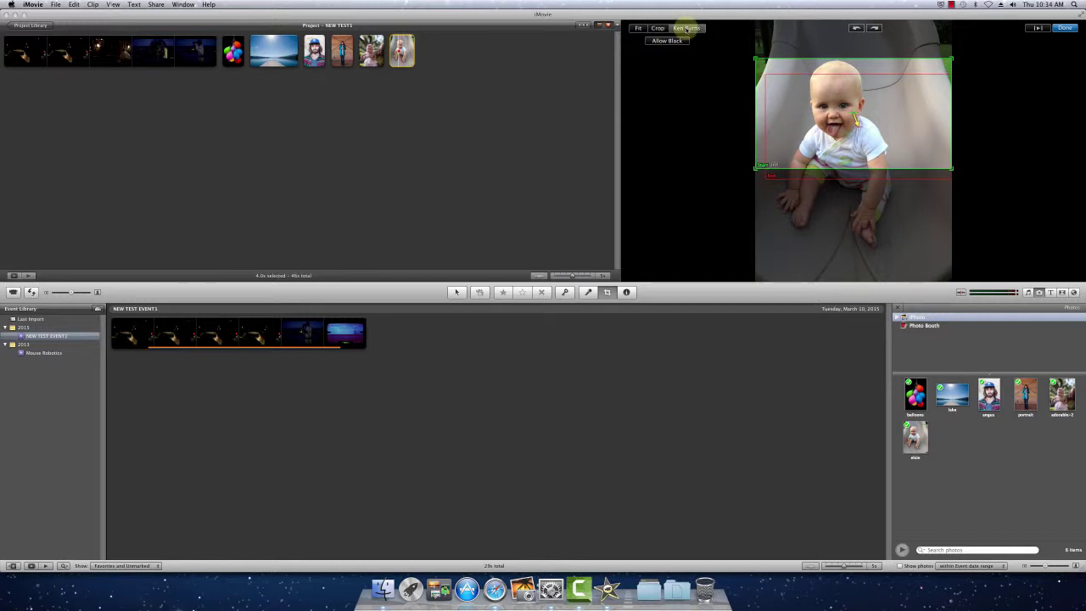
left_click(1064, 28)
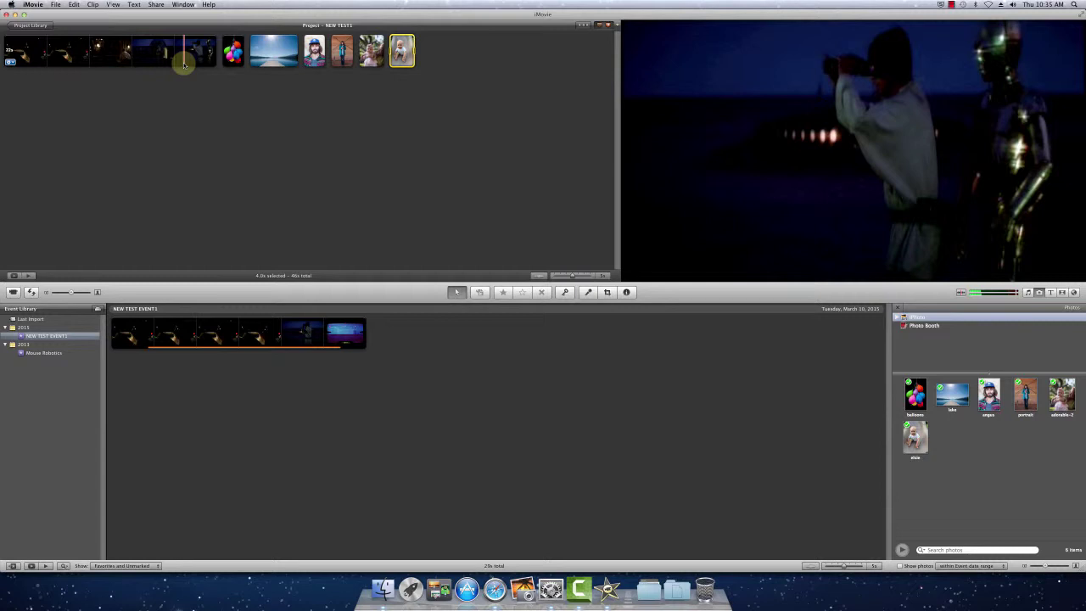
Preview the project, then place a Centered title before the first clip.
key("space")
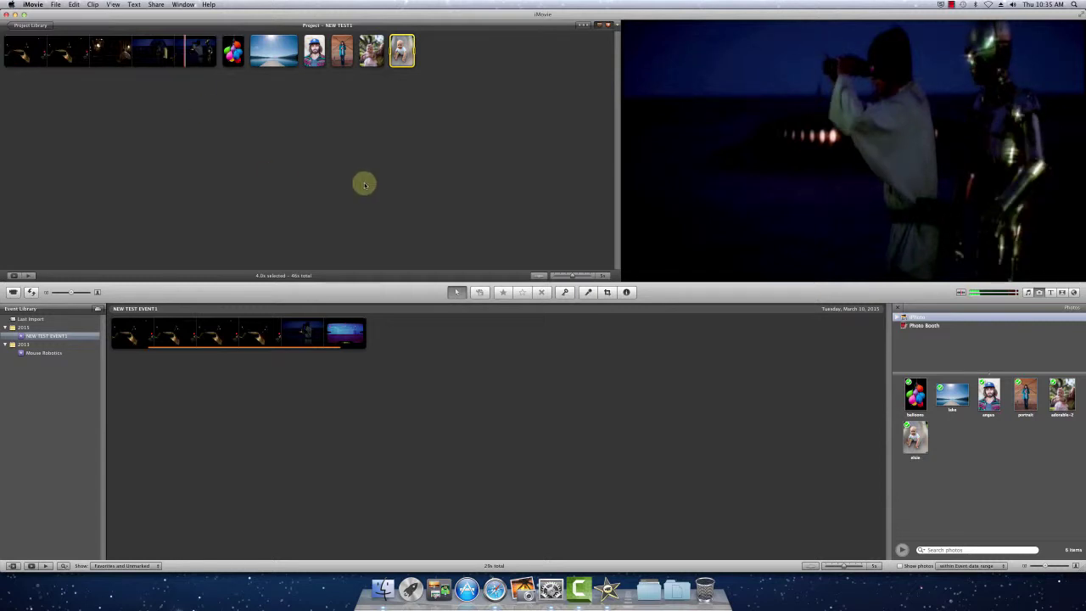
key("space")
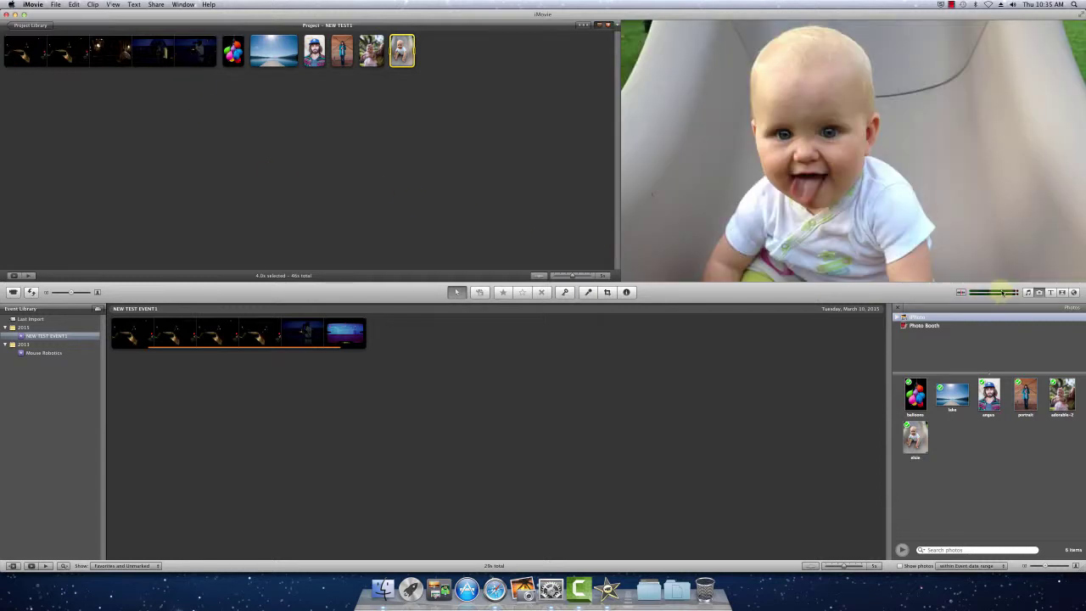
left_click(1052, 293)
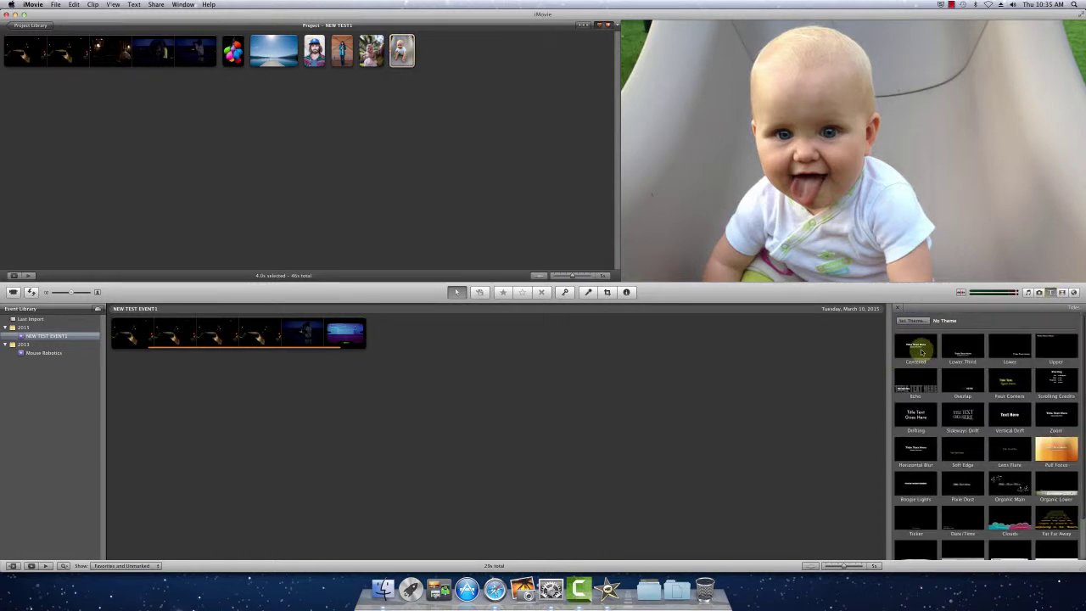
mouse_move(919, 348)
left_mouse_down()
mouse_move(693, 347)
mouse_move(587, 322)
mouse_move(5, 59)
left_mouse_up()
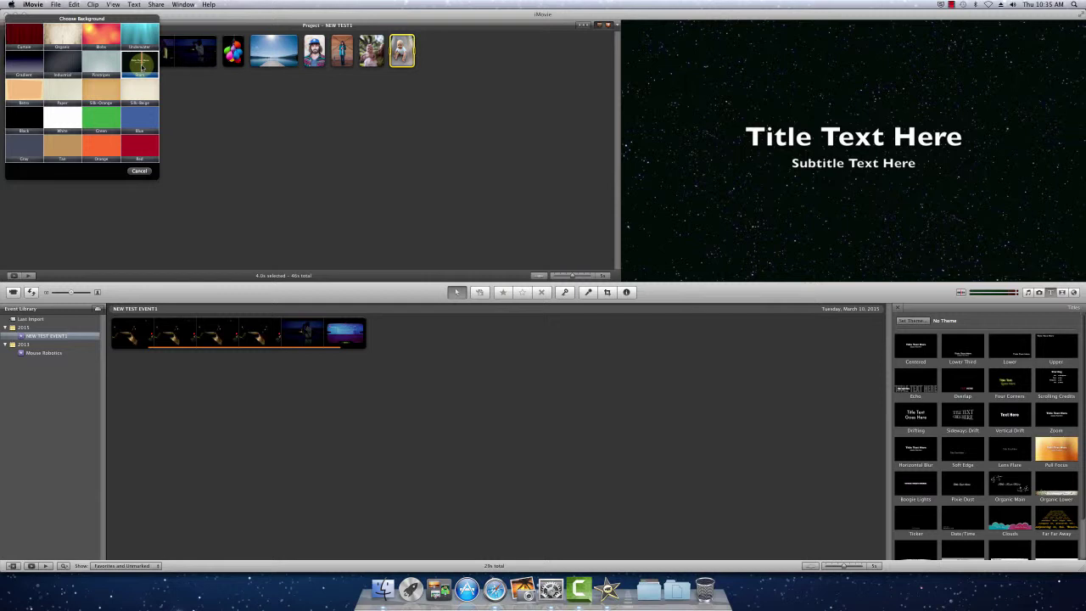
Put the title on the Stars background, retitle it 'Stars for Star Wars' and delete the subtitle line.
left_click(141, 67)
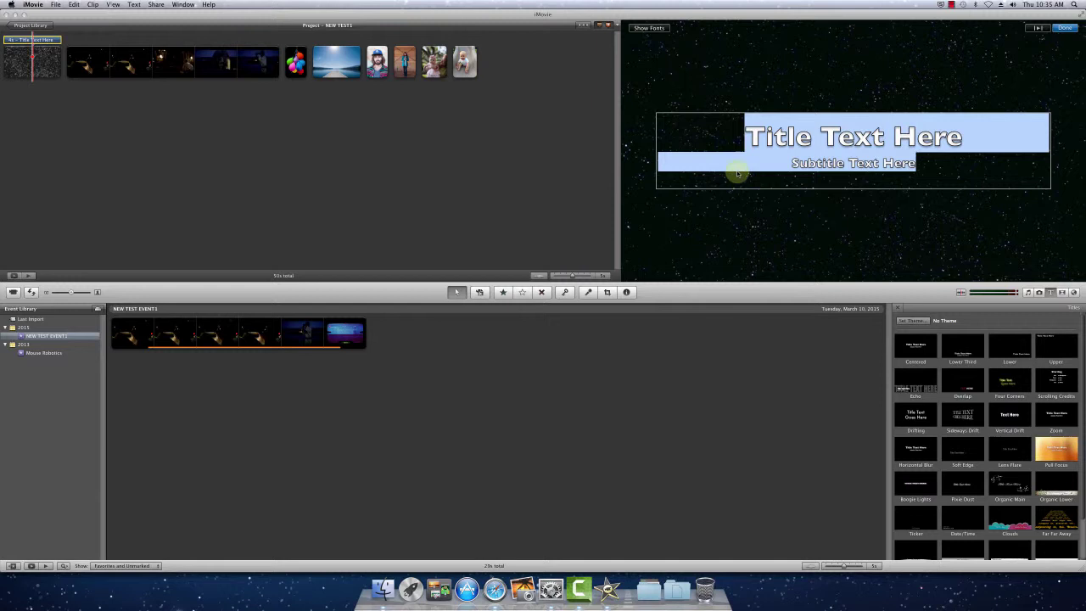
left_click(814, 137)
triple_click(814, 136)
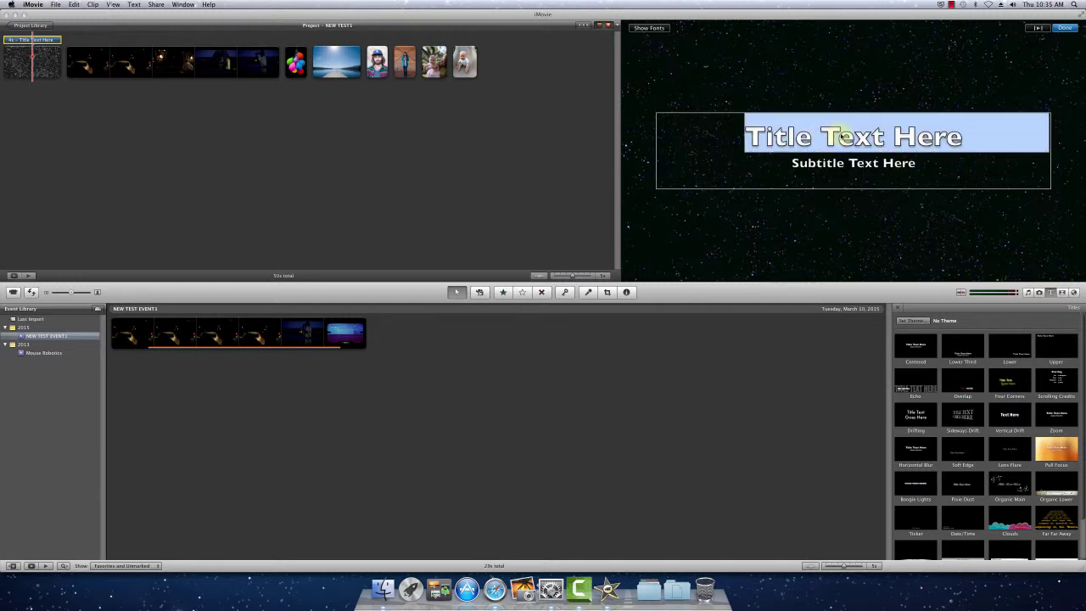
type("Starts")
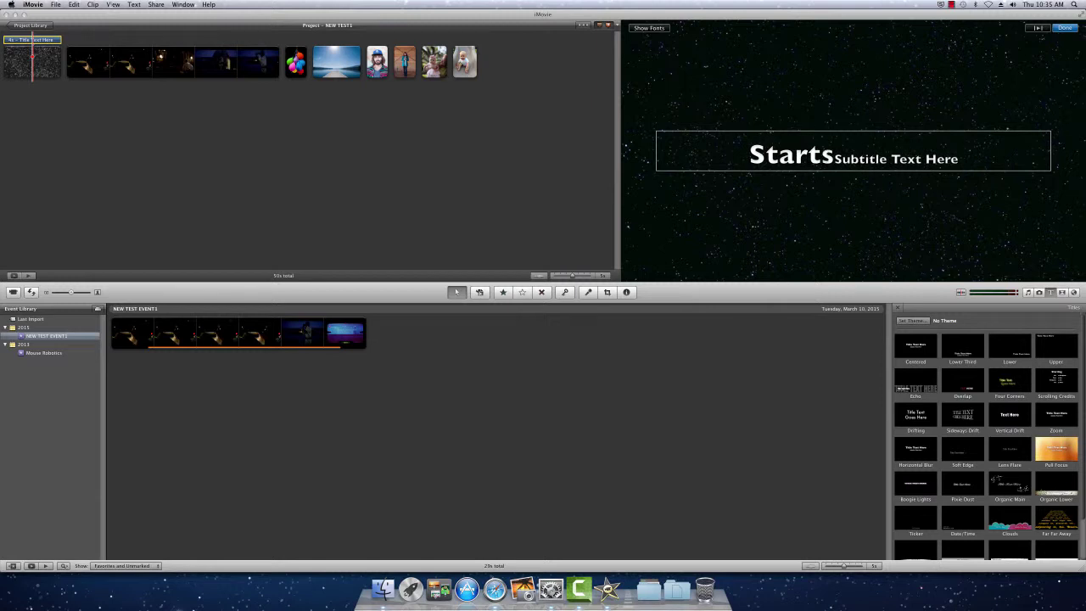
key("BackSpace")
key("BackSpace")
type("s for ")
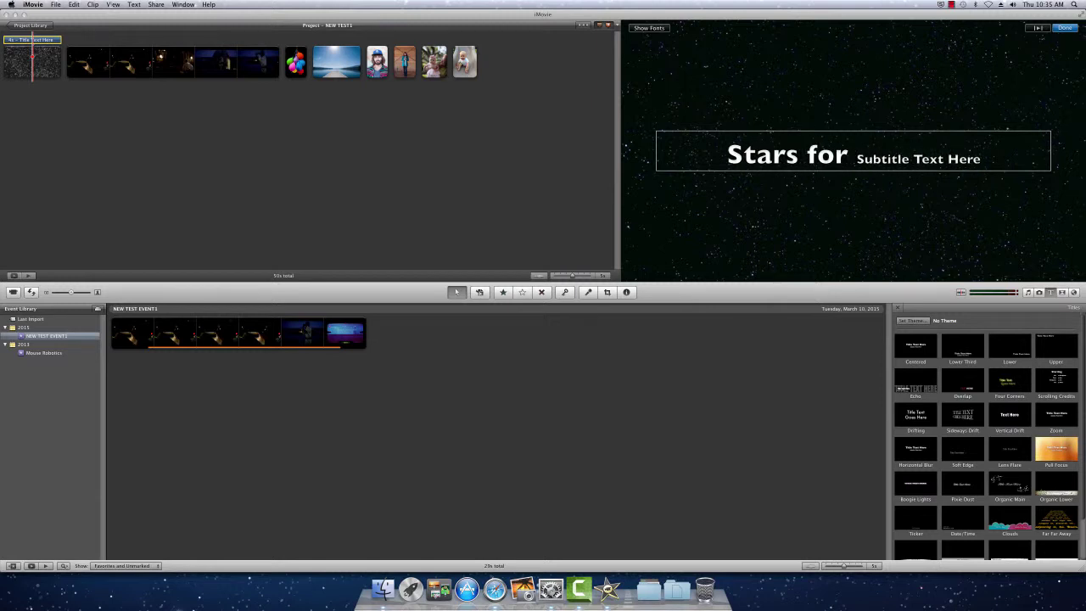
type("Star W")
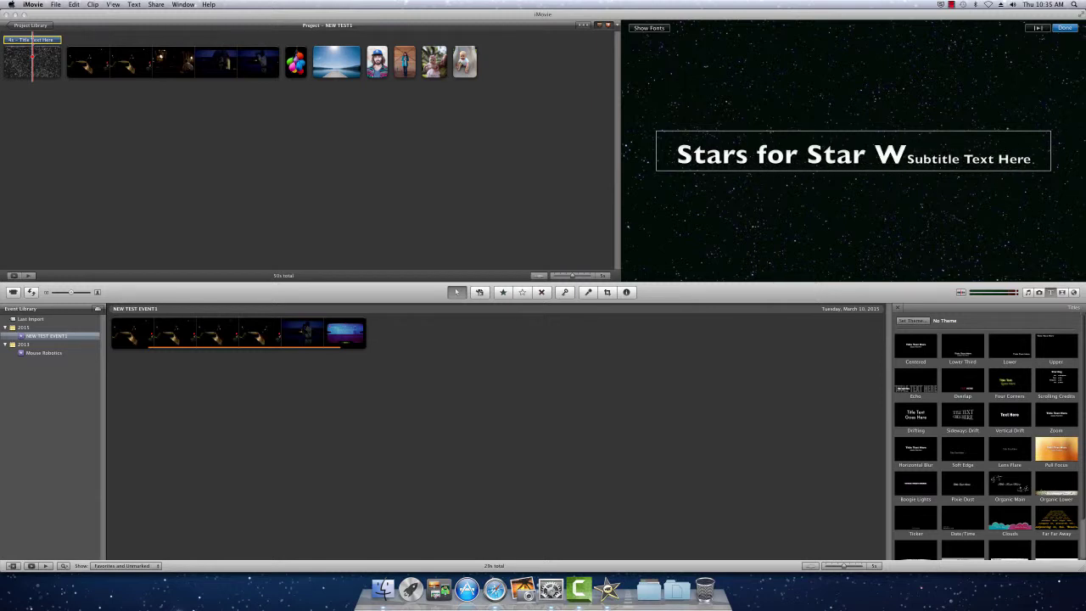
type("ars")
key("shift+Down")
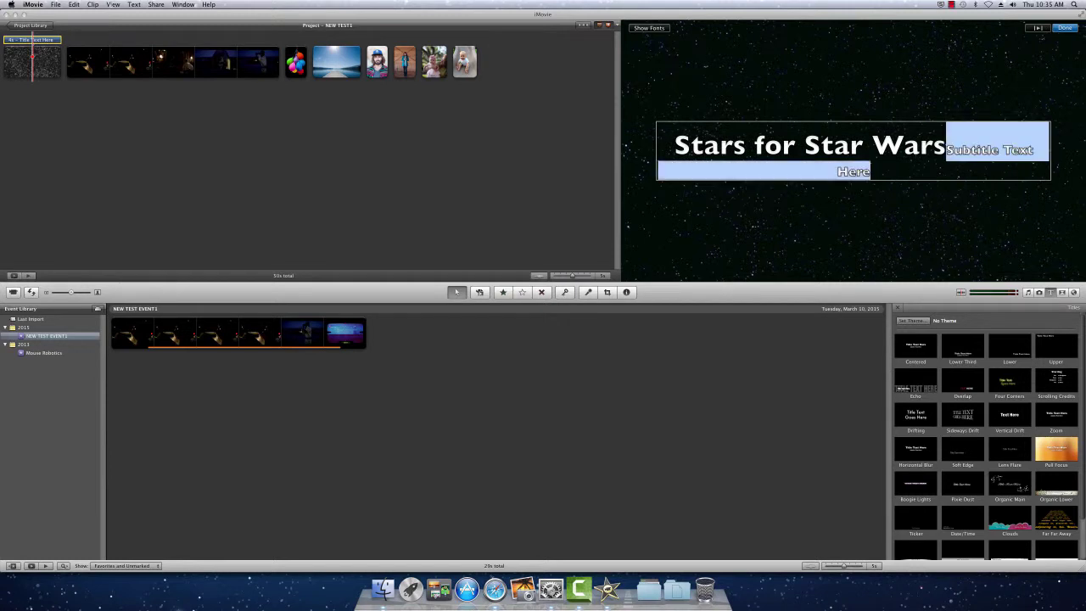
key("BackSpace")
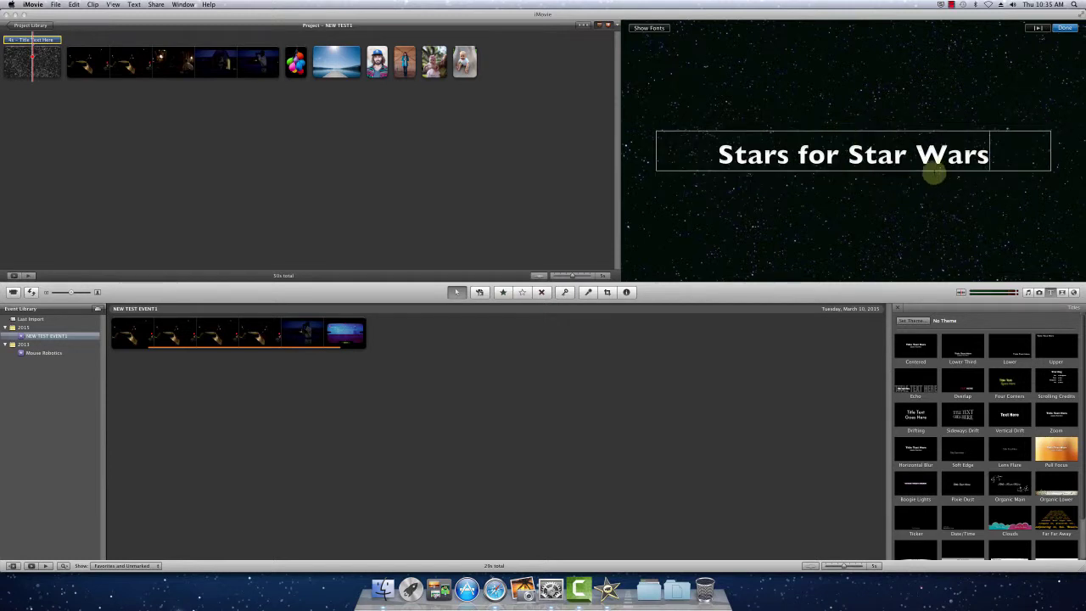
triple_click(836, 153)
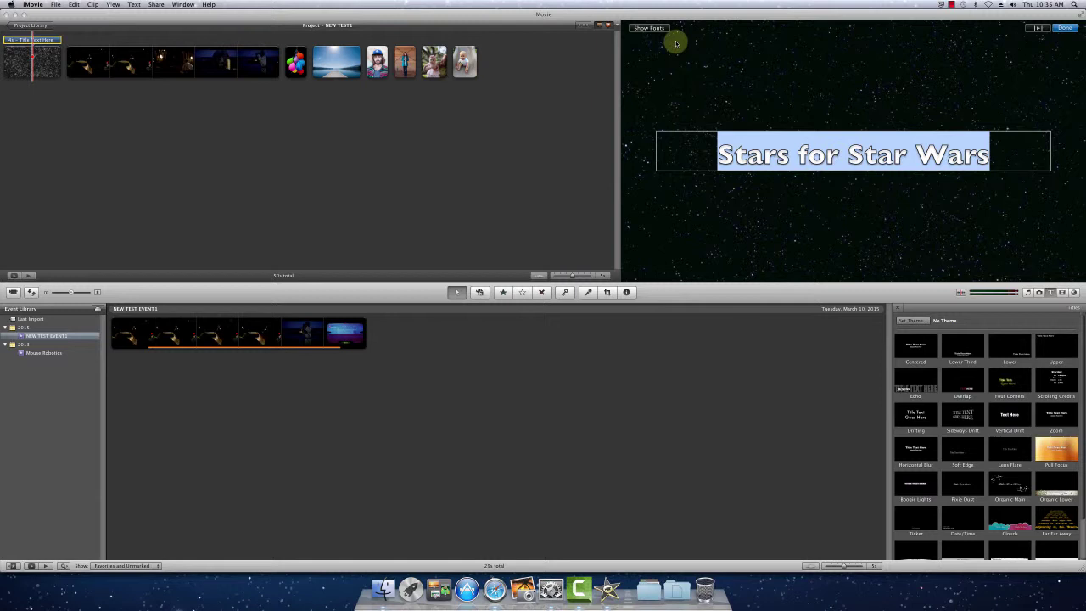
Style the title text white in Futura Medium, after trying Coolvetica.
left_click(652, 28)
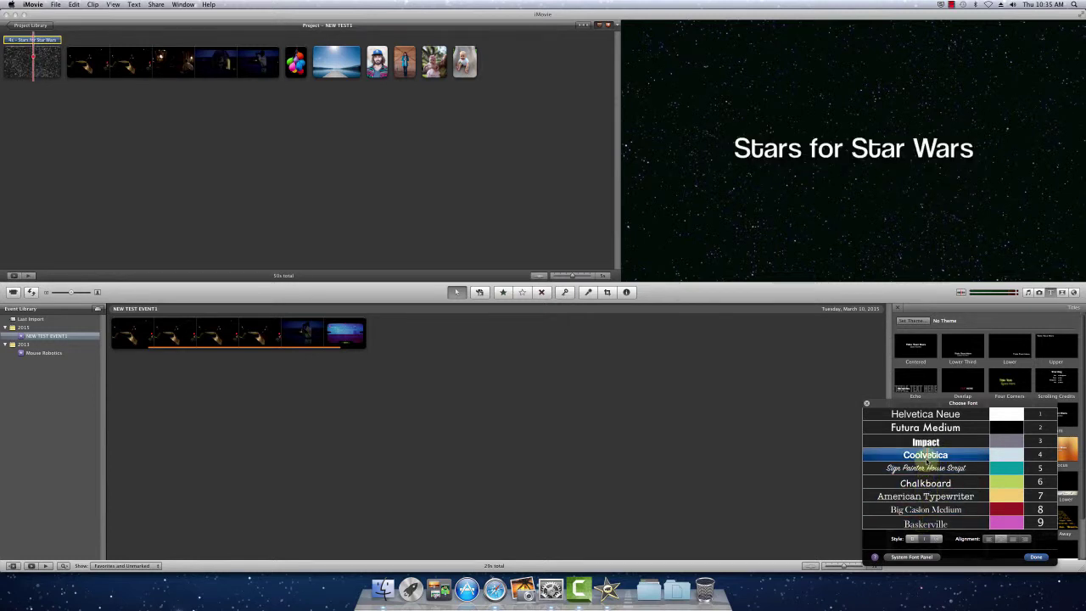
left_click(927, 455)
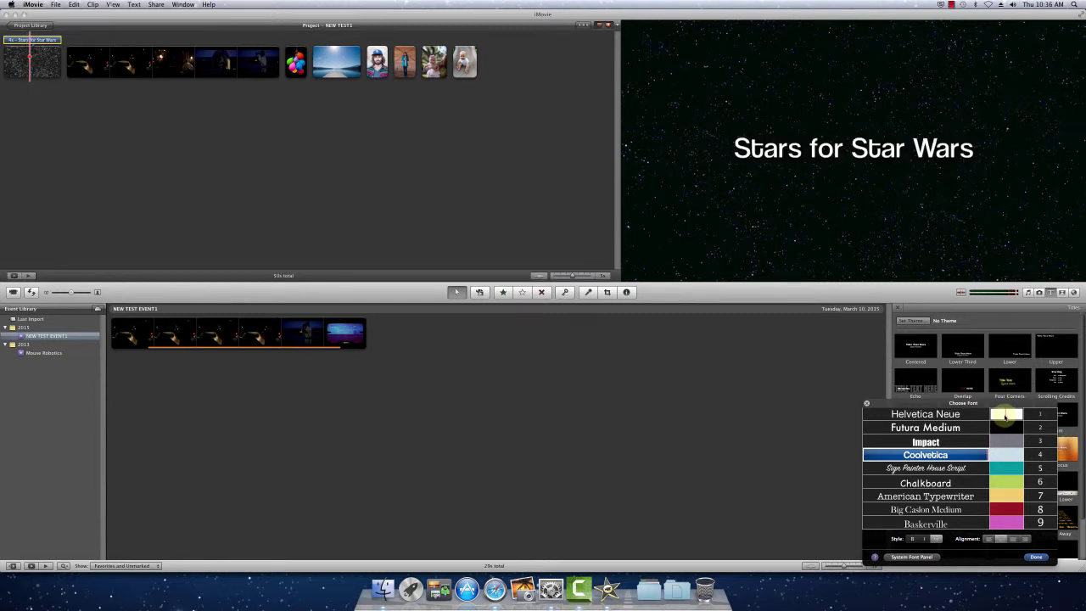
left_click(1005, 415)
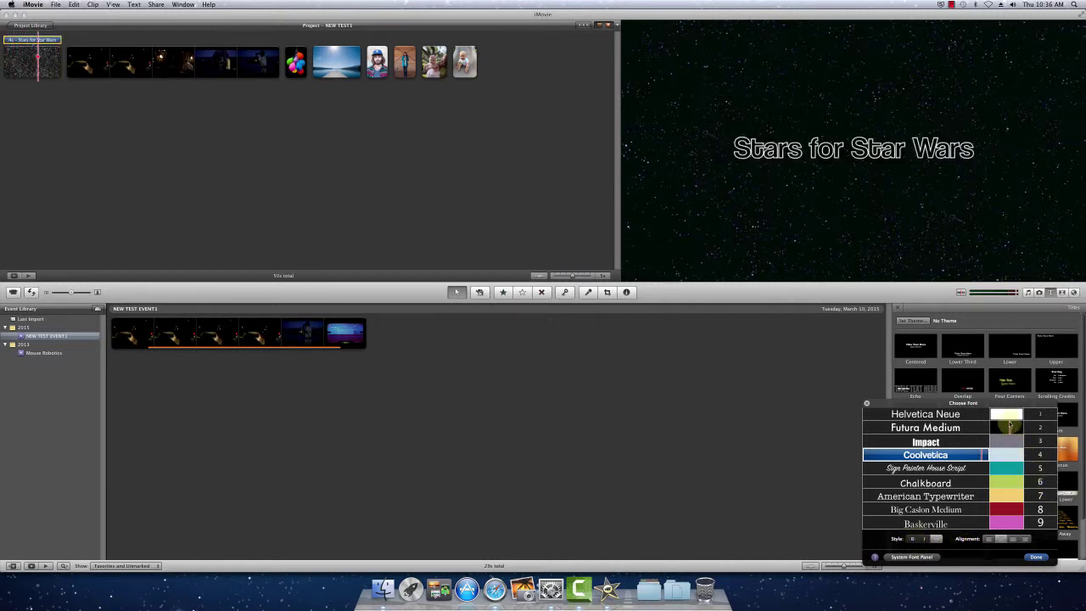
left_click(925, 414)
left_click_drag(925, 428, 688, 396)
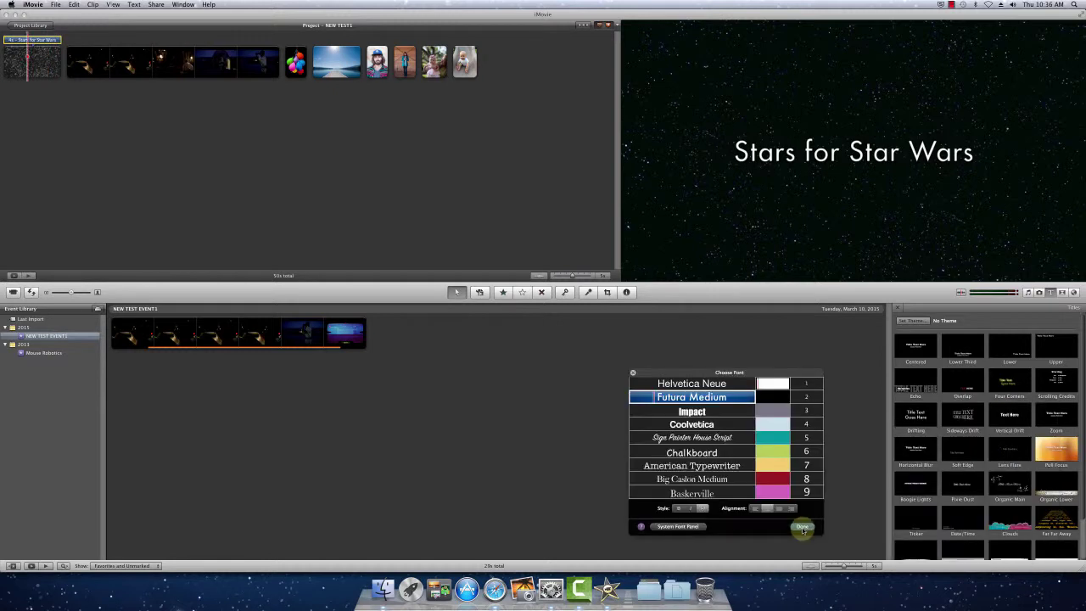
left_click(801, 526)
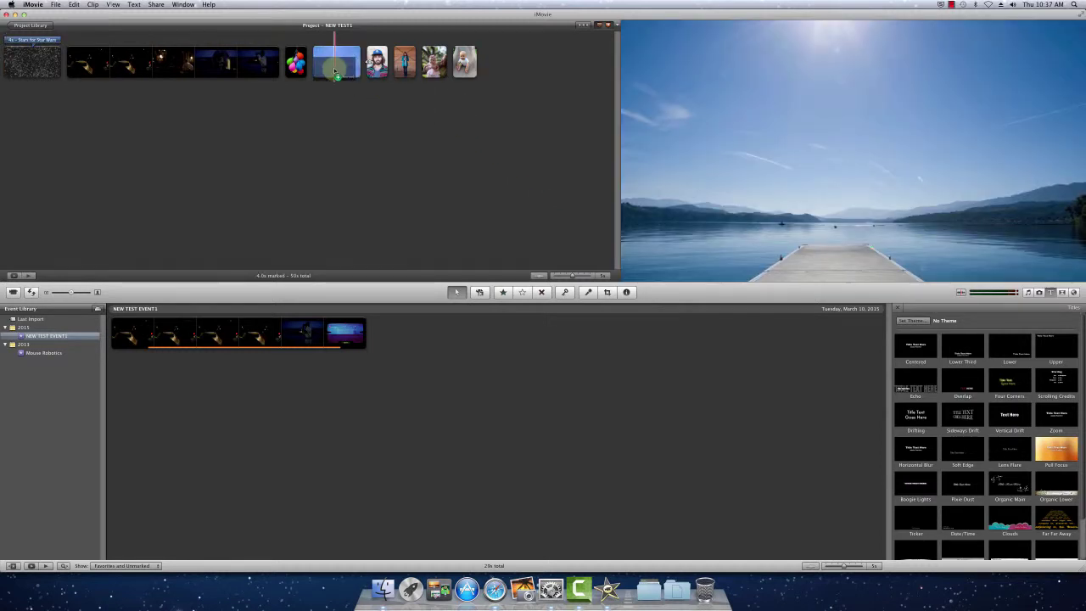
Add a title reading 'Lake' over the lake clip.
left_click_drag(336, 73, 336, 73)
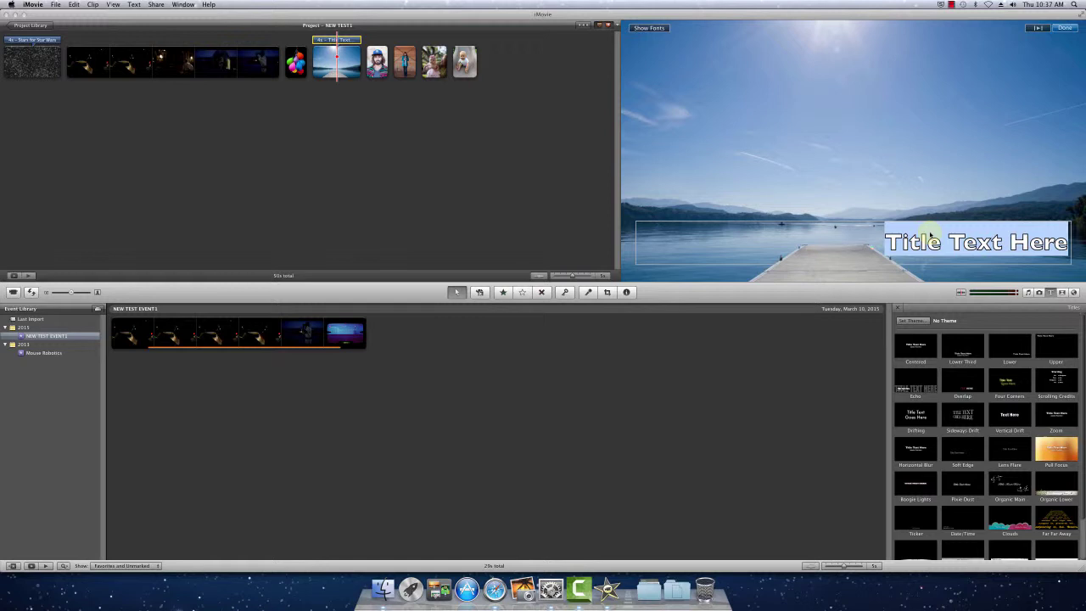
type("Lake")
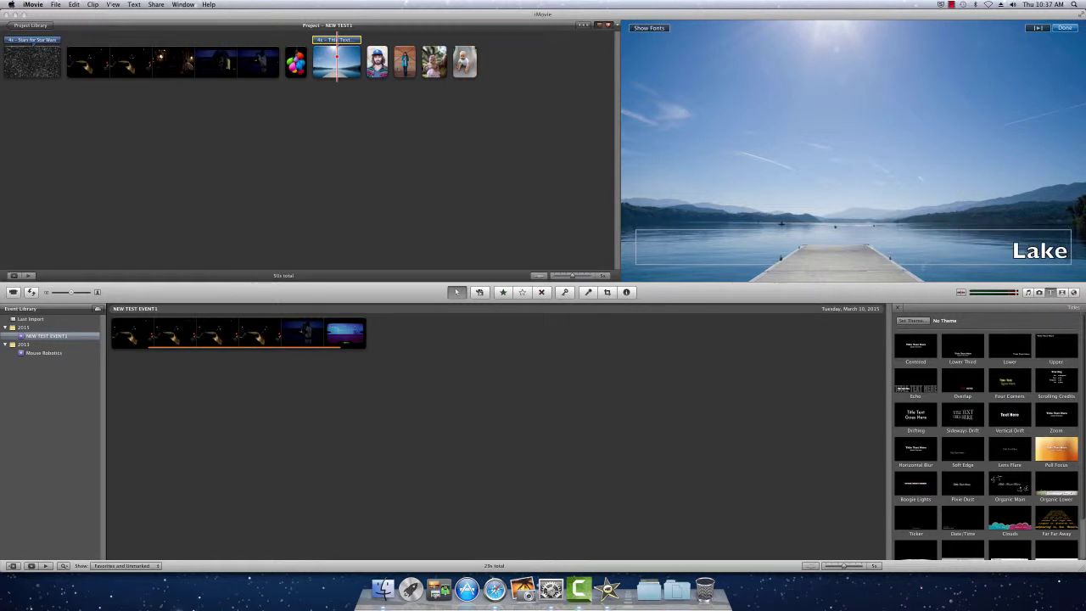
left_click(772, 362)
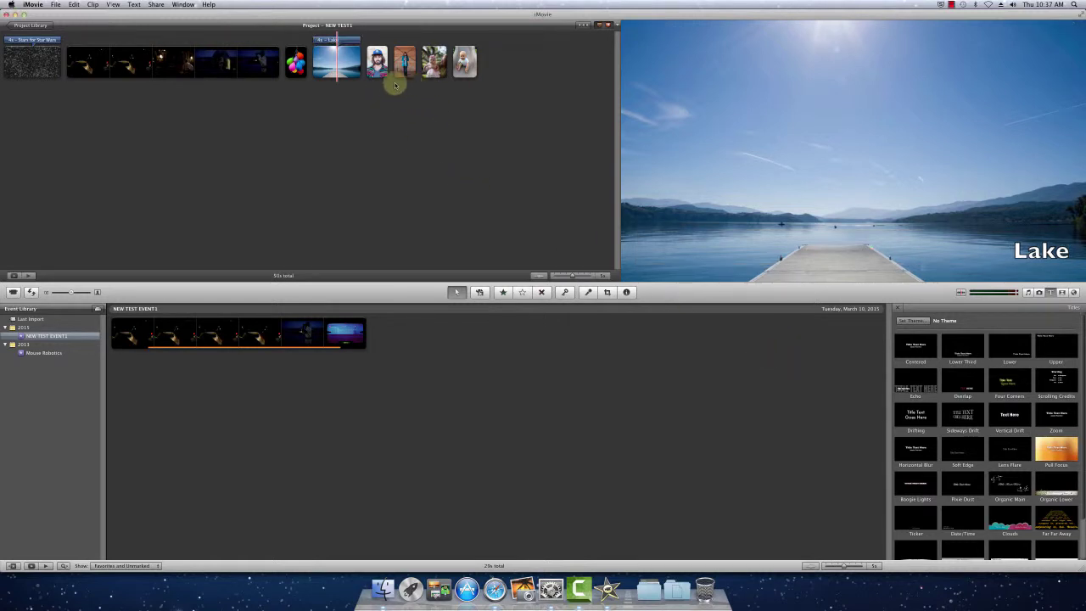
Add a Lower title giving the bearded man's name to his portrait photo.
left_click(371, 61)
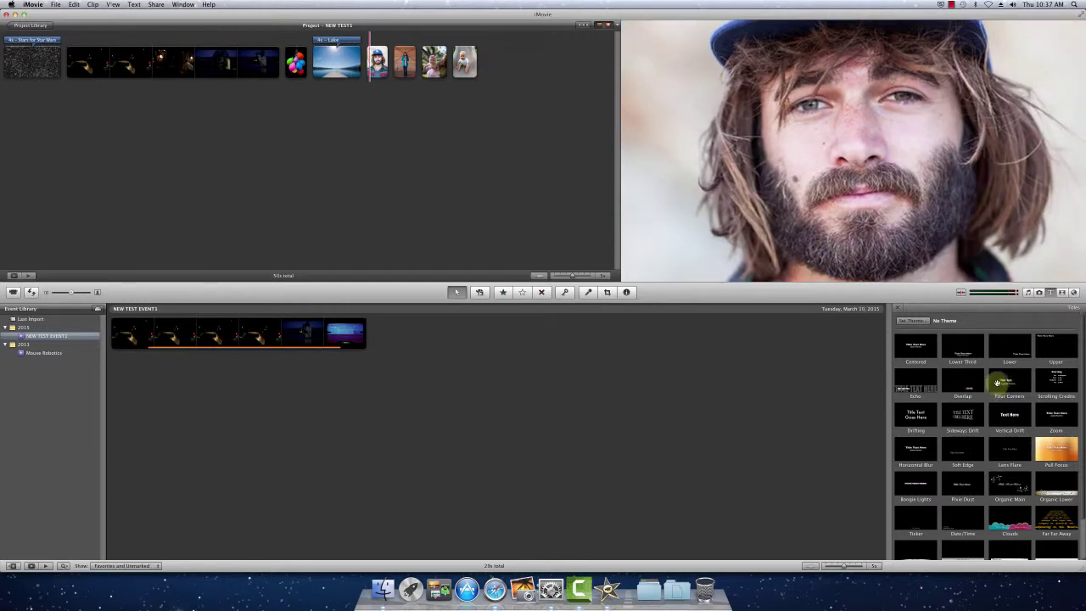
left_click_drag(1010, 350, 381, 73)
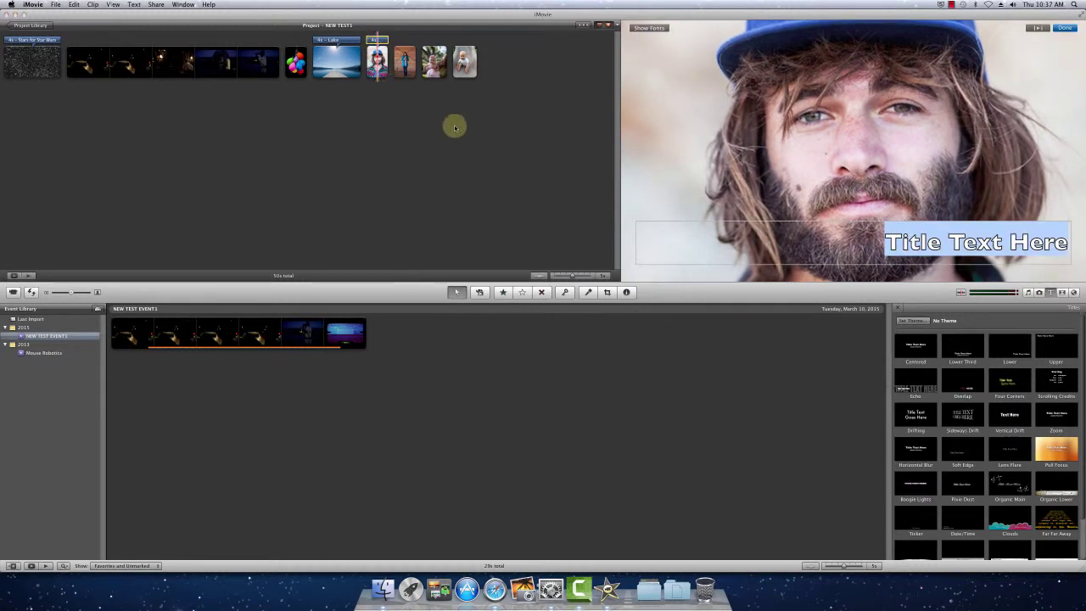
type("Angus")
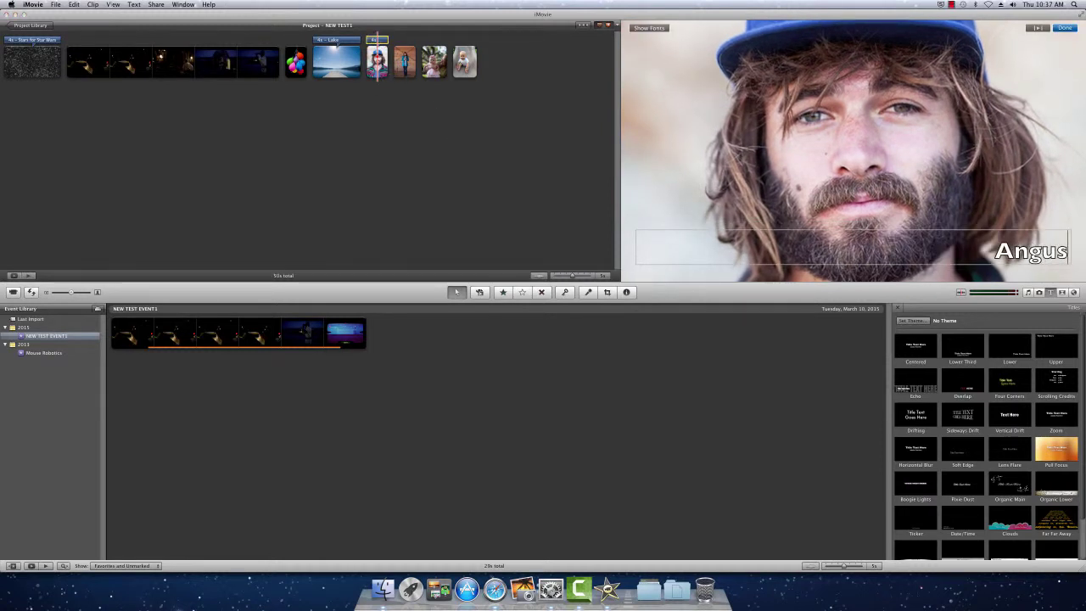
left_click(453, 124)
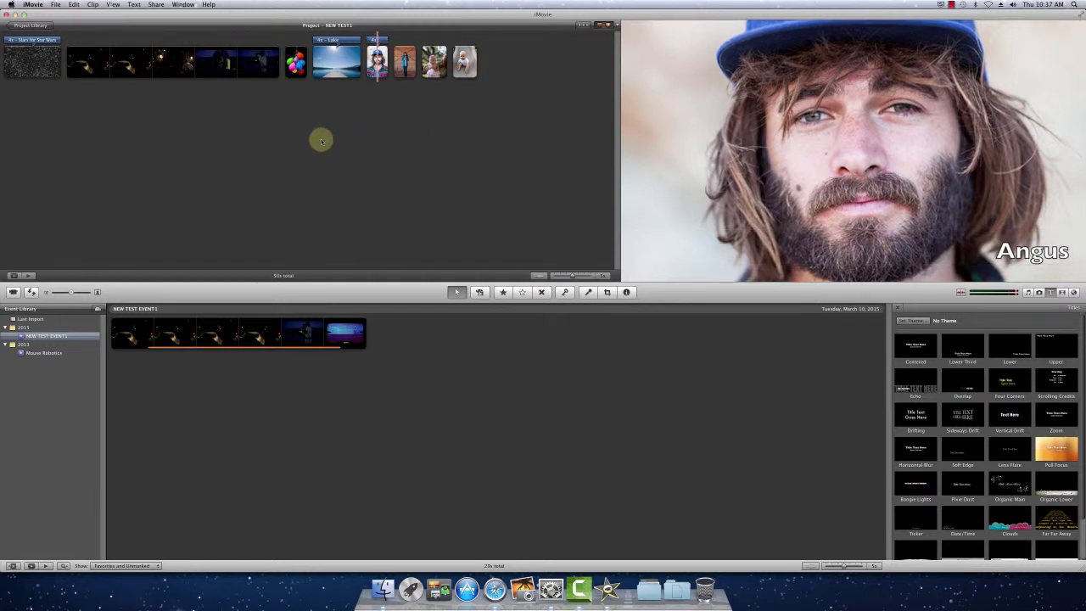
Put an Echo title reading 'BABY Jedi' on the baby-on-the-slide clip and delete the placeholder subtitle.
left_click(465, 64)
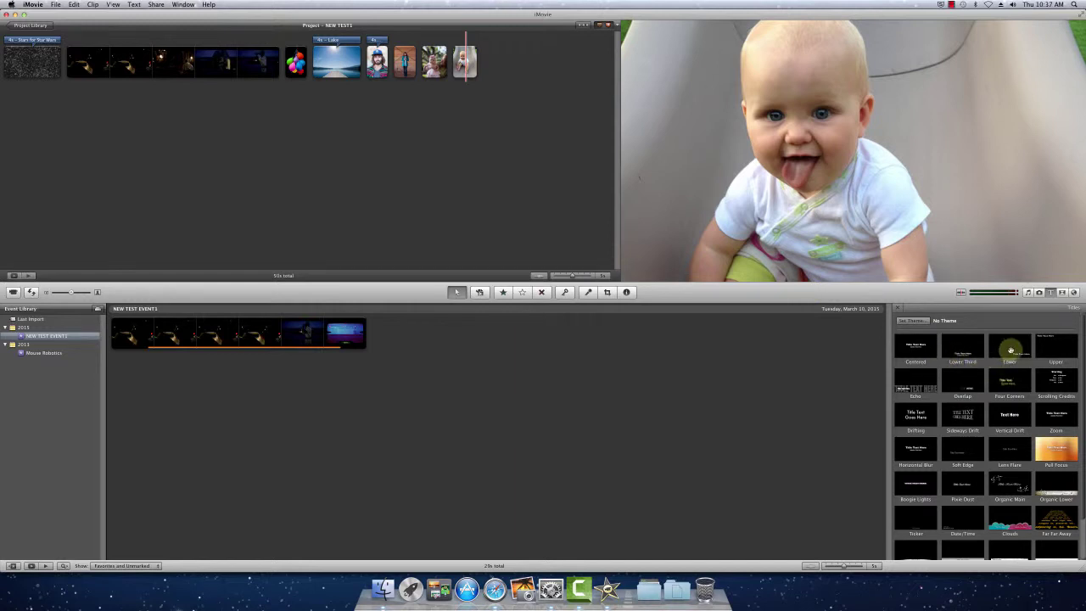
left_click_drag(932, 387, 463, 61)
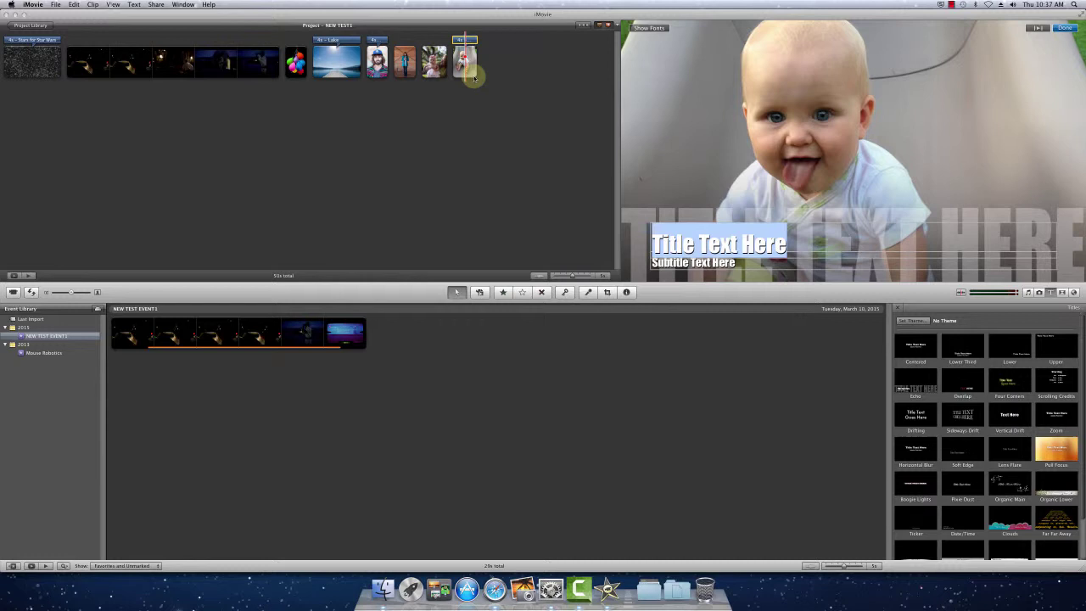
type("J")
key("BackSpace")
type("BA")
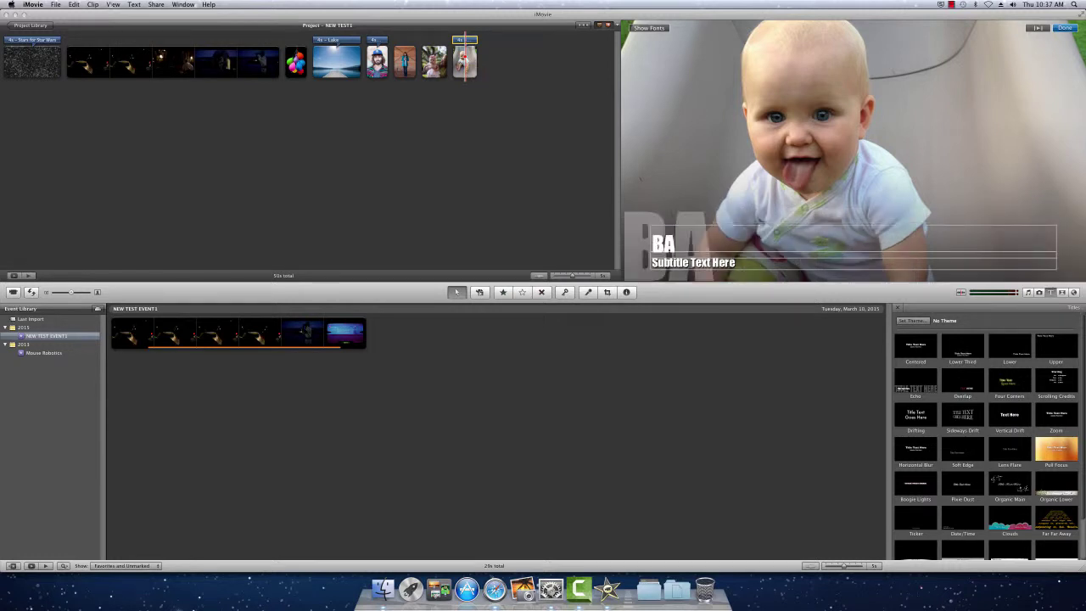
type("BY Jedi")
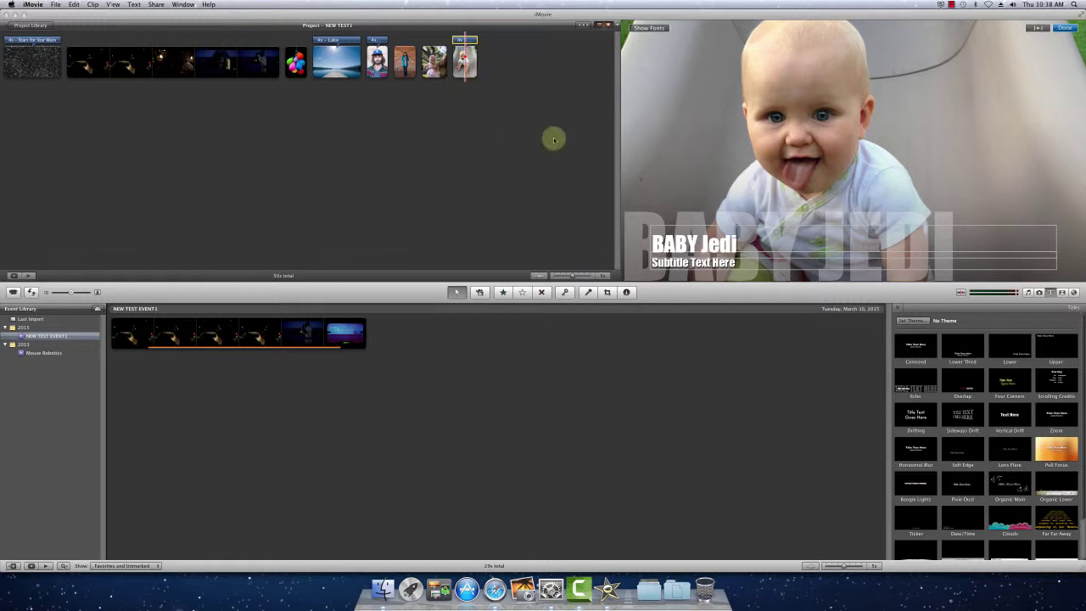
left_click(731, 264)
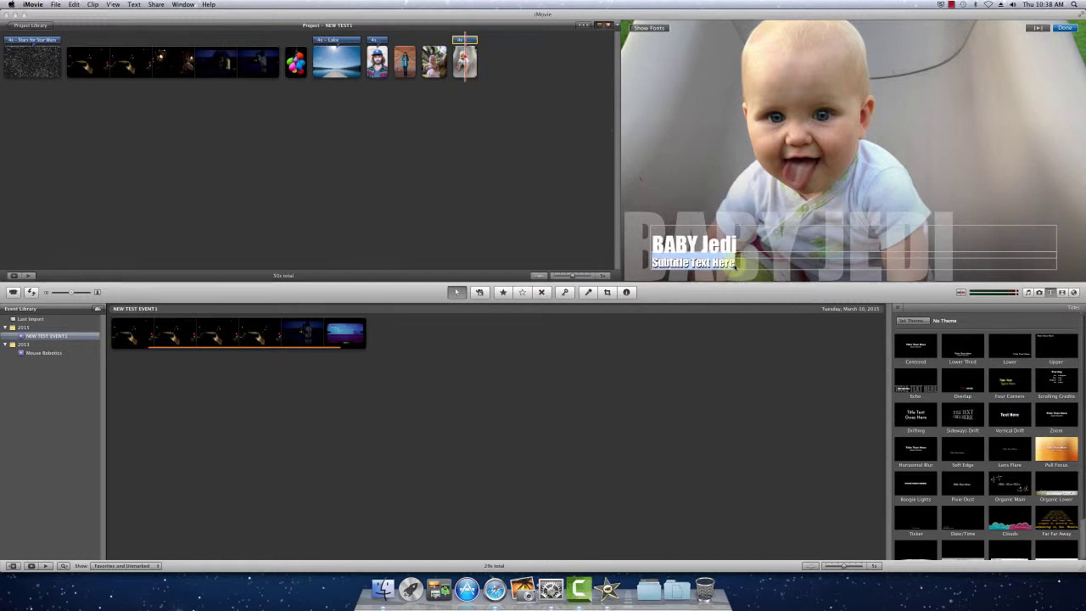
key("BackSpace")
left_click(462, 170)
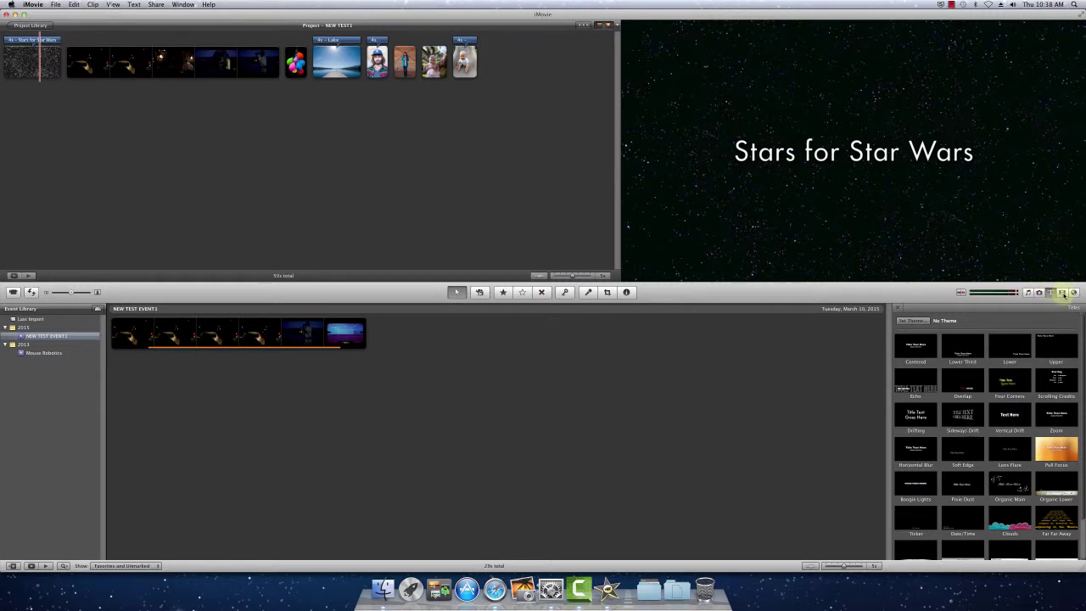
Add Cross Dissolve and Fade to Black transitions between clips, and Fade to White after the last one.
left_click(1063, 293)
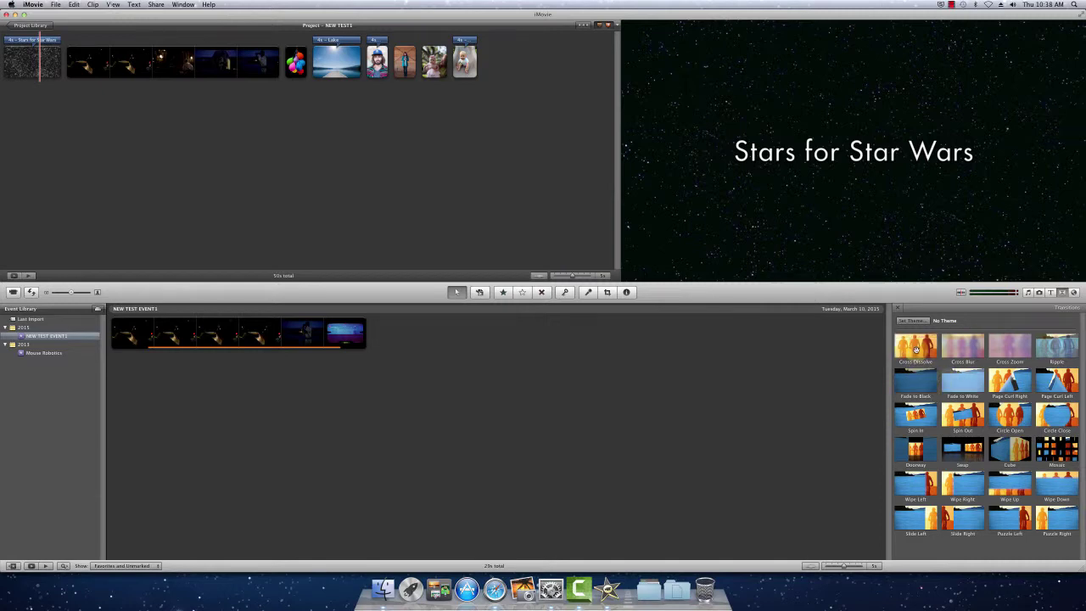
left_click_drag(916, 349, 370, 63)
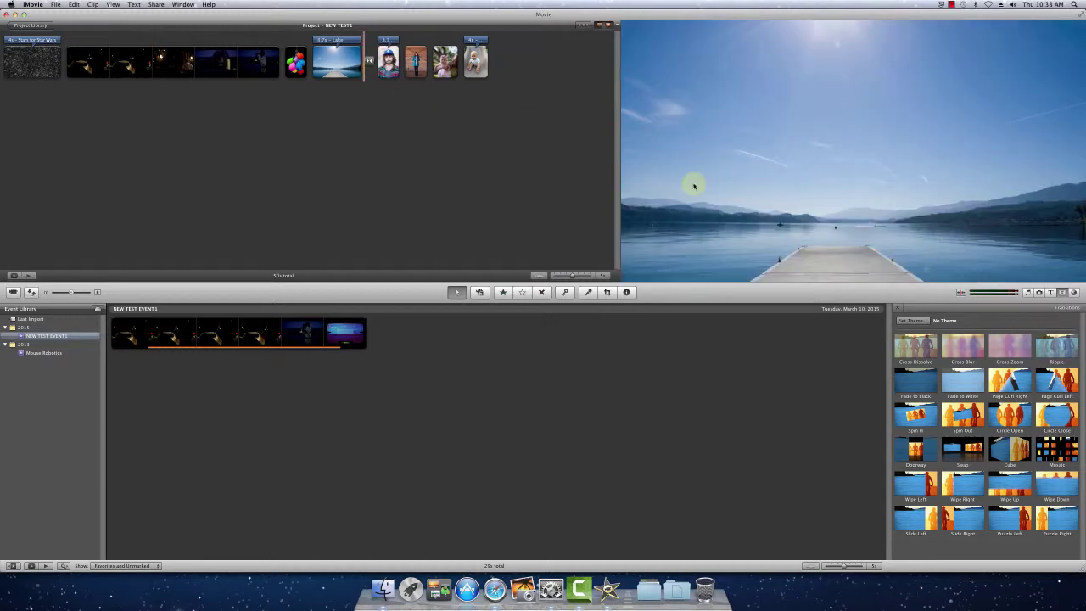
left_click_drag(932, 351, 434, 66)
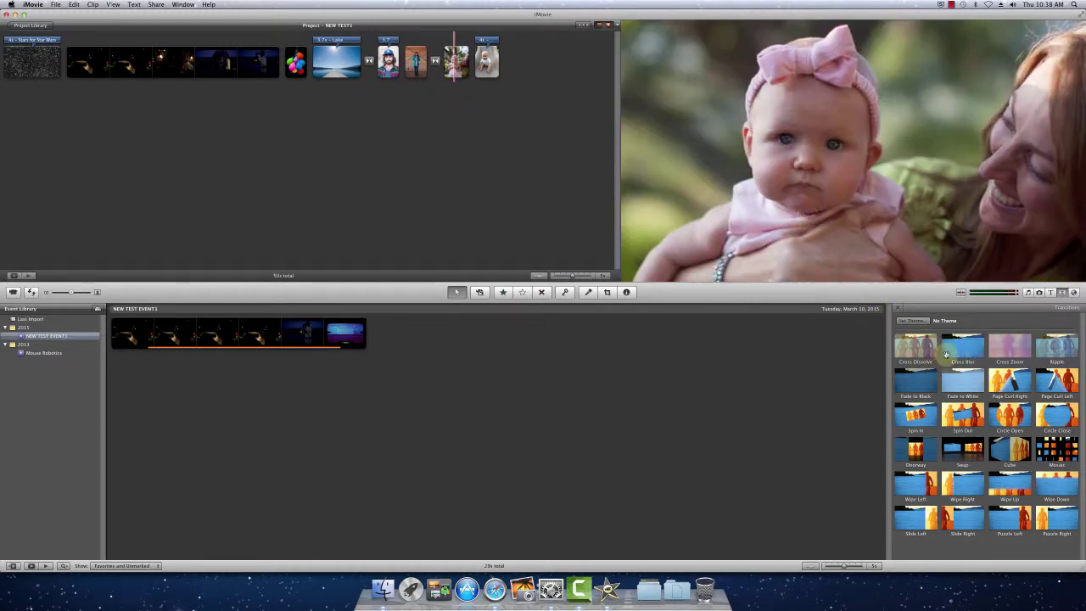
left_click_drag(917, 382, 284, 64)
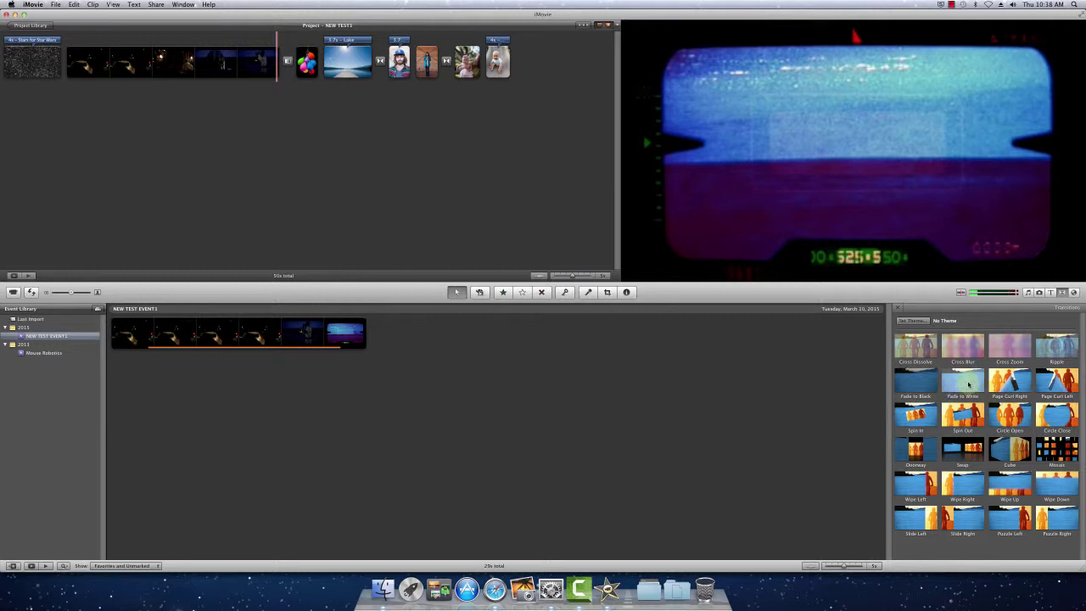
left_click_drag(960, 384, 547, 80)
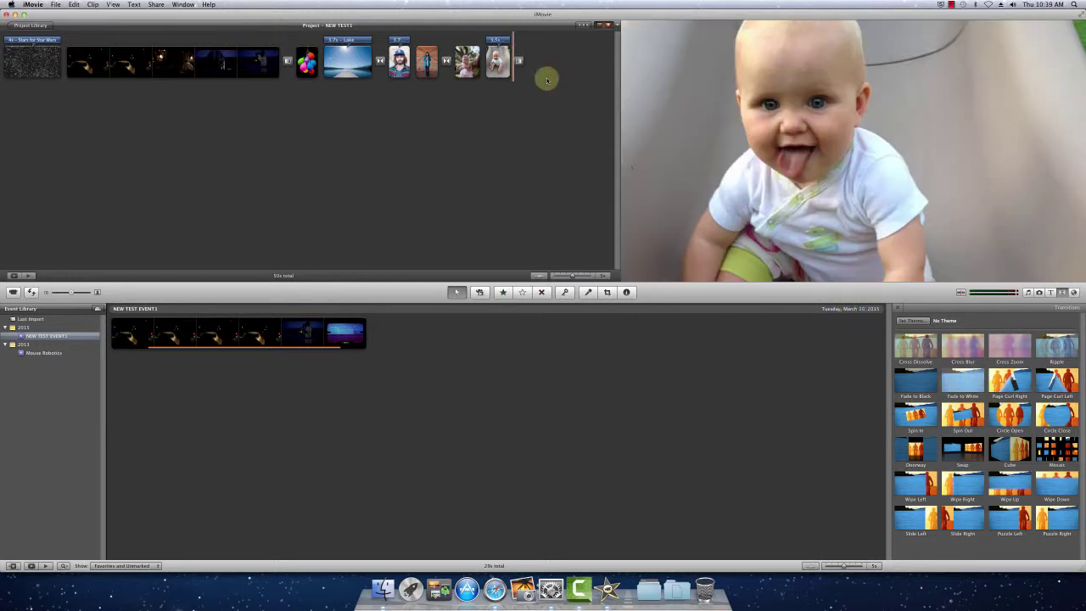
Record a 15-second voiceover starting at the first Star Wars clip, then close the Voiceover window.
left_click(588, 294)
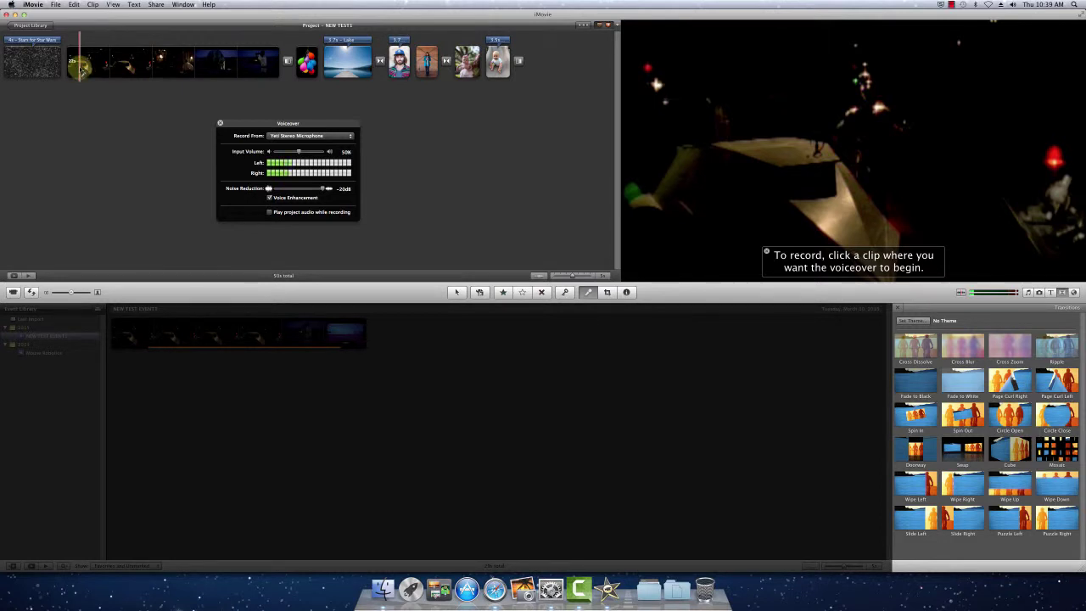
left_click(81, 68)
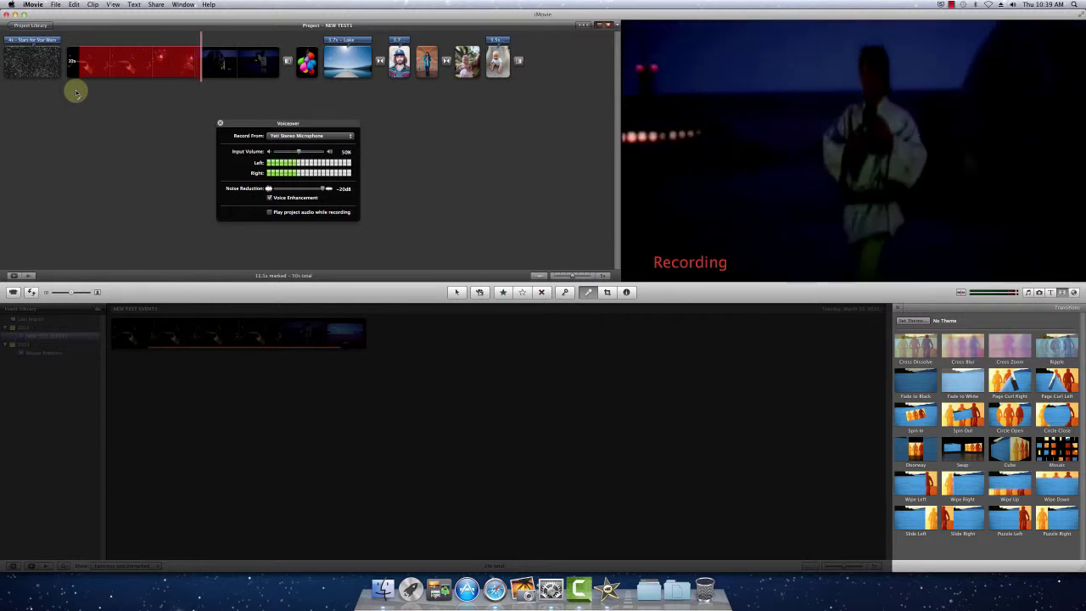
left_click(127, 108)
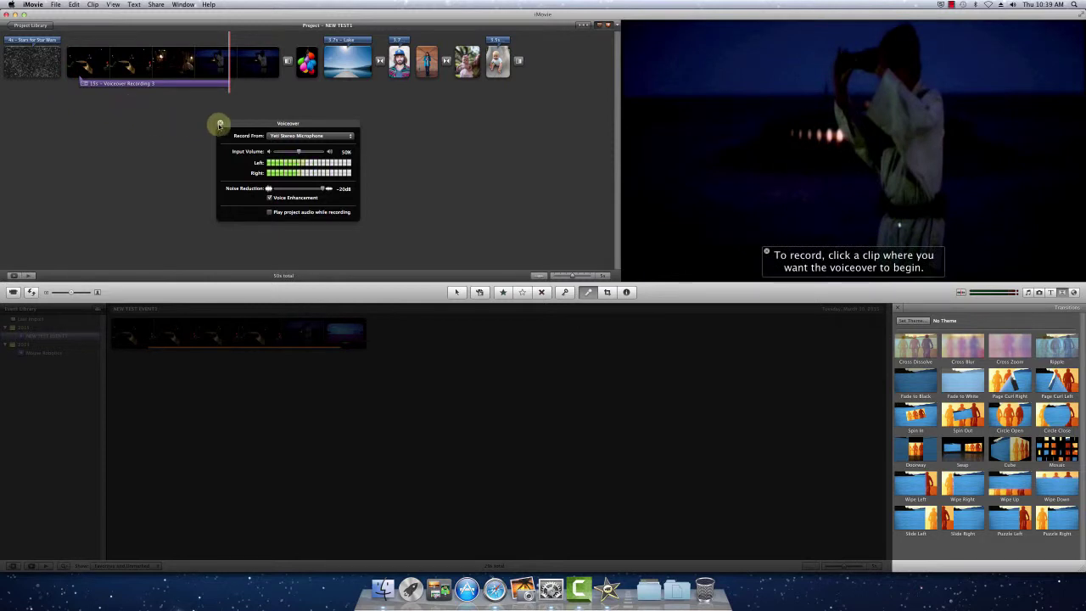
left_click(220, 124)
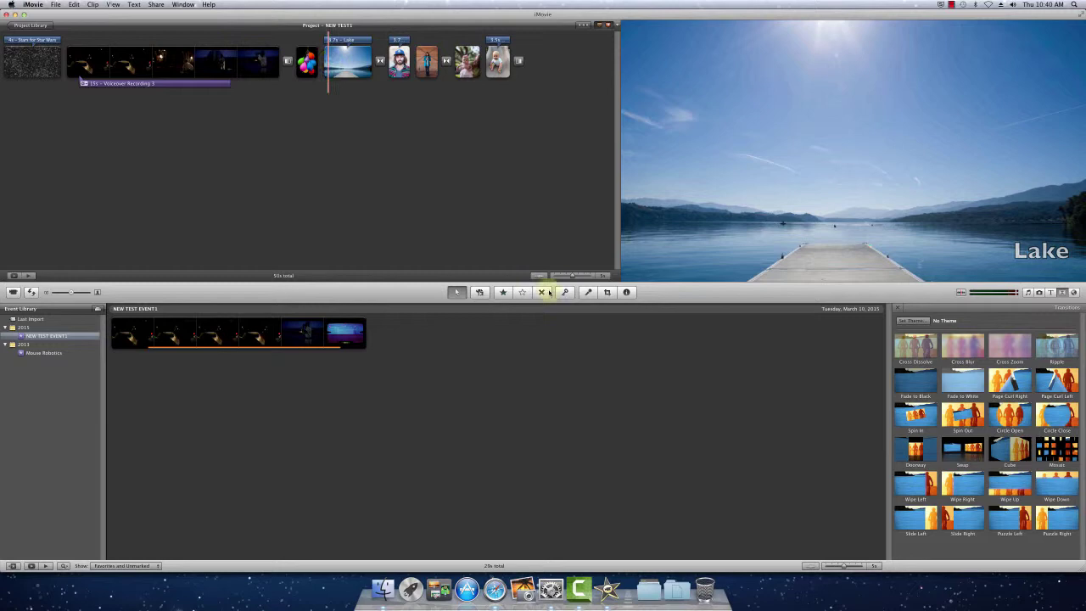
Record a 22-second voiceover from the balloons clip to the movie's end, then close the Voiceover window.
left_click(589, 292)
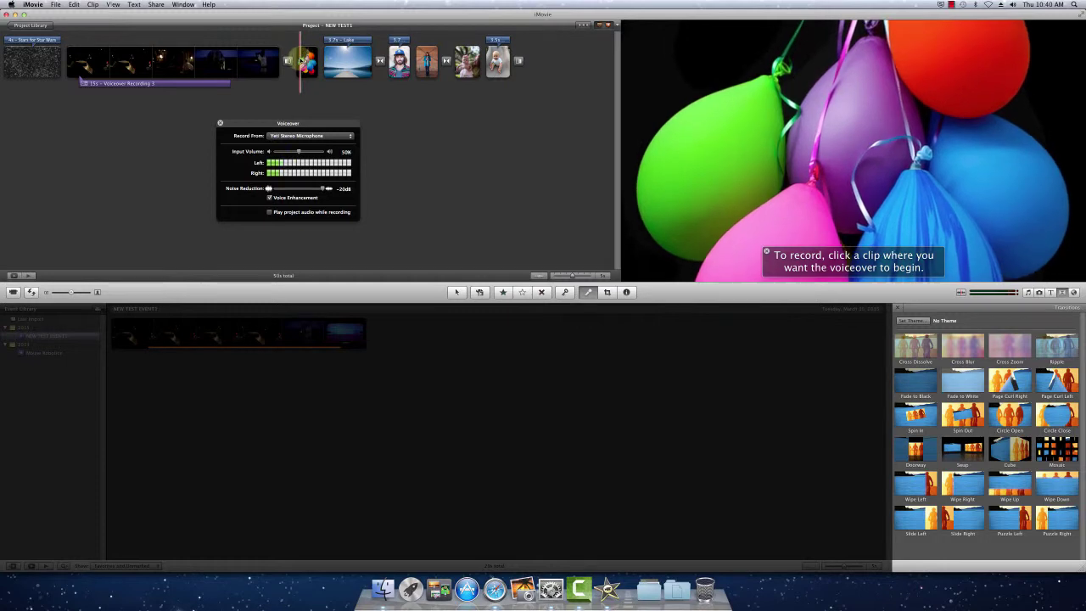
left_click(303, 62)
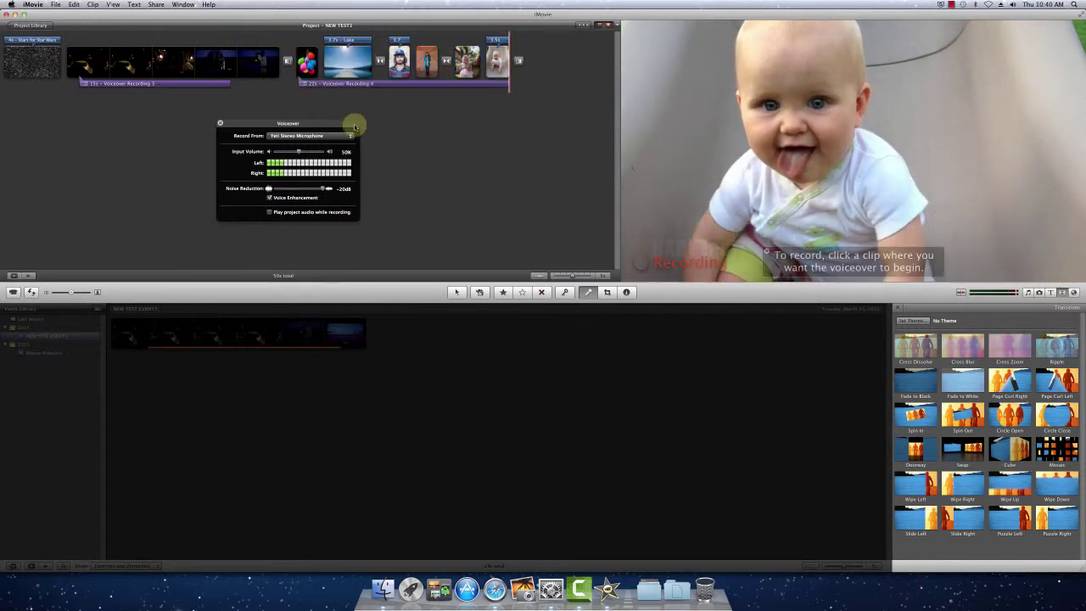
left_click(220, 124)
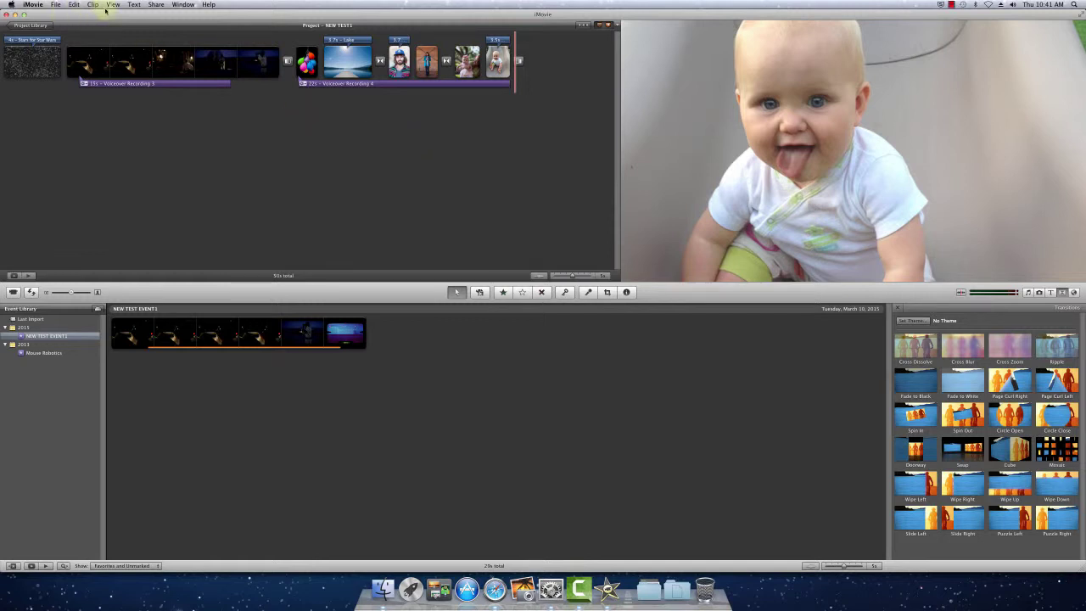
Export the NEW TEST1 project to a movie file at the Large size.
left_click(156, 5)
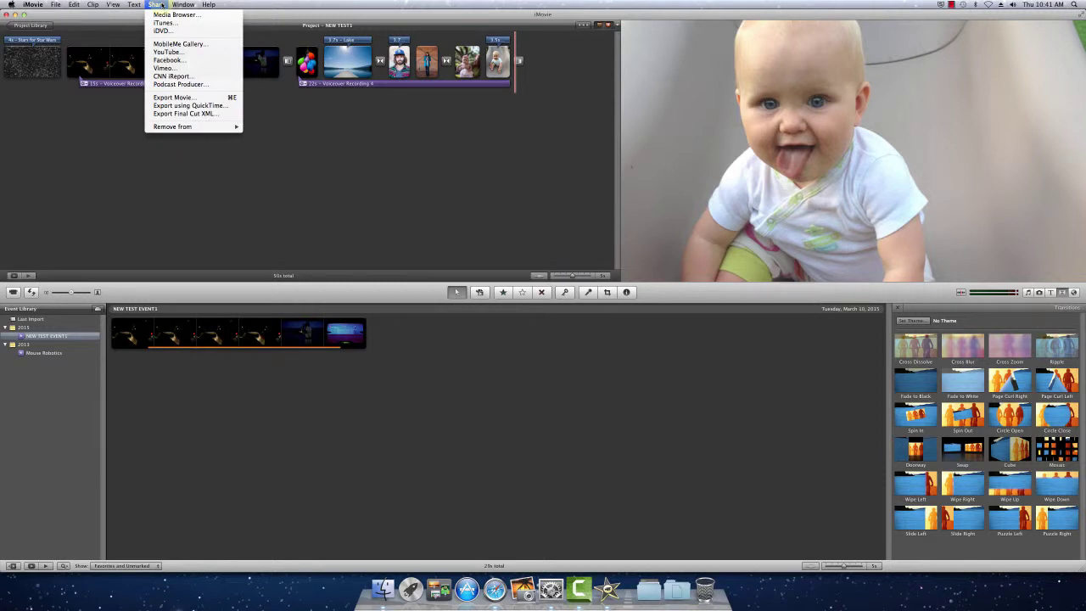
left_click(170, 97)
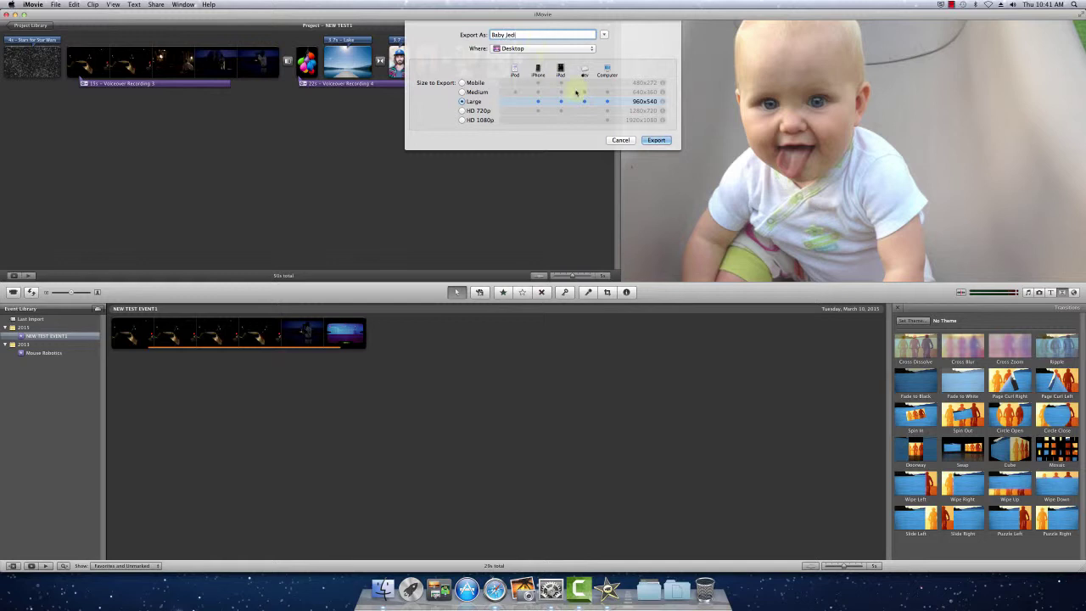
left_click(462, 111)
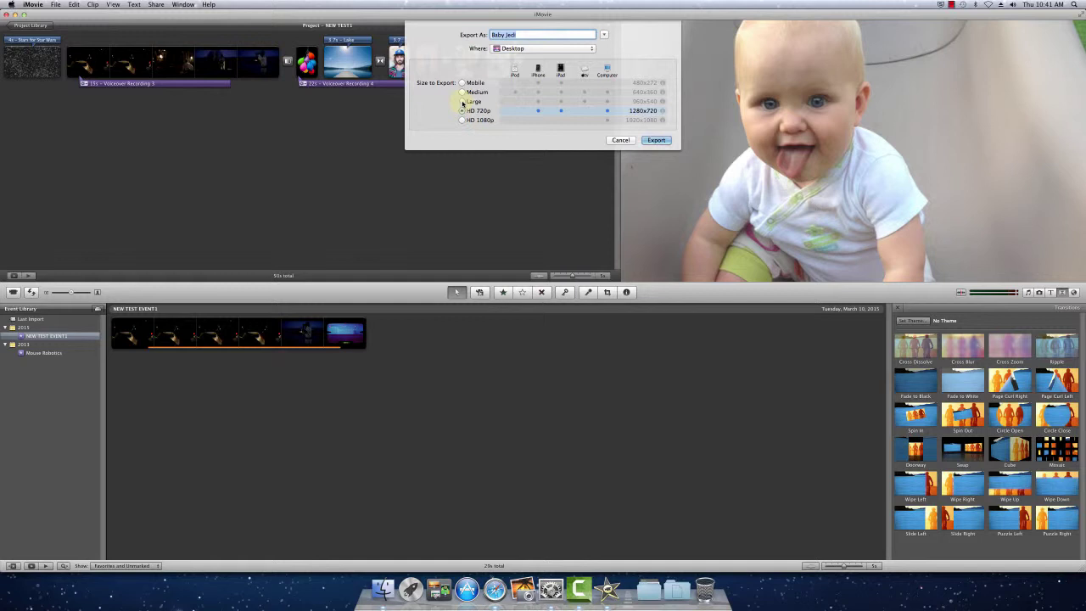
left_click(463, 101)
left_click(655, 141)
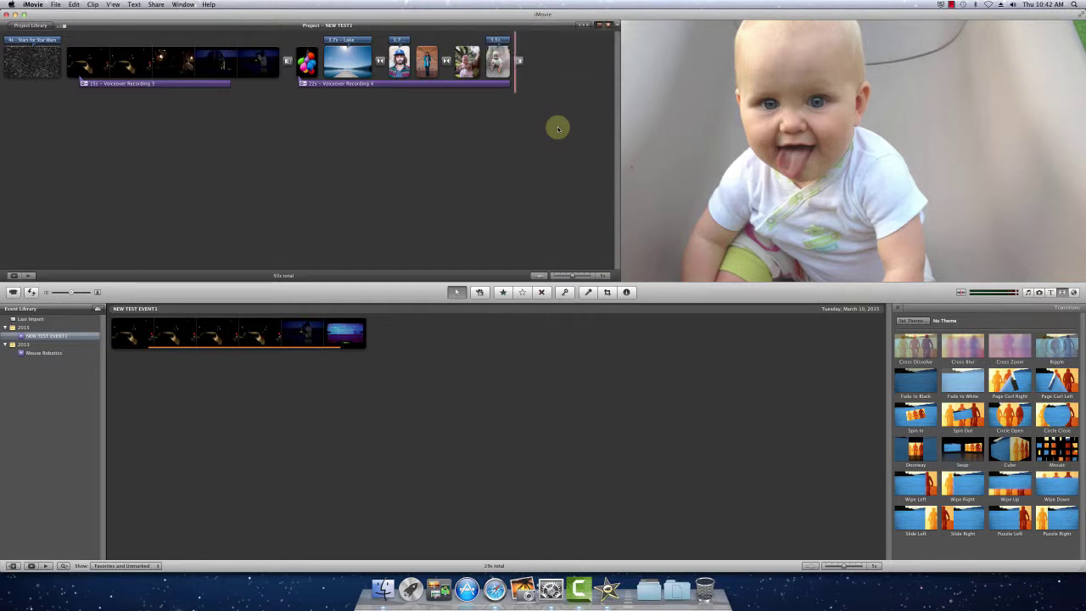
Minimize iMovie and close the Sound preferences window.
left_click(15, 16)
left_click(618, 232)
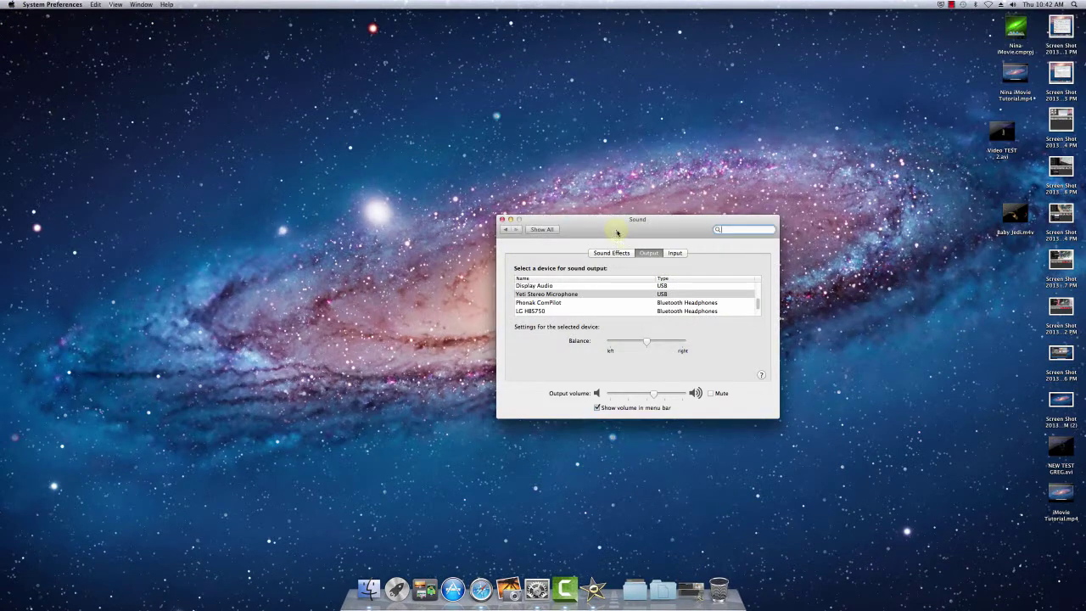
left_click(502, 219)
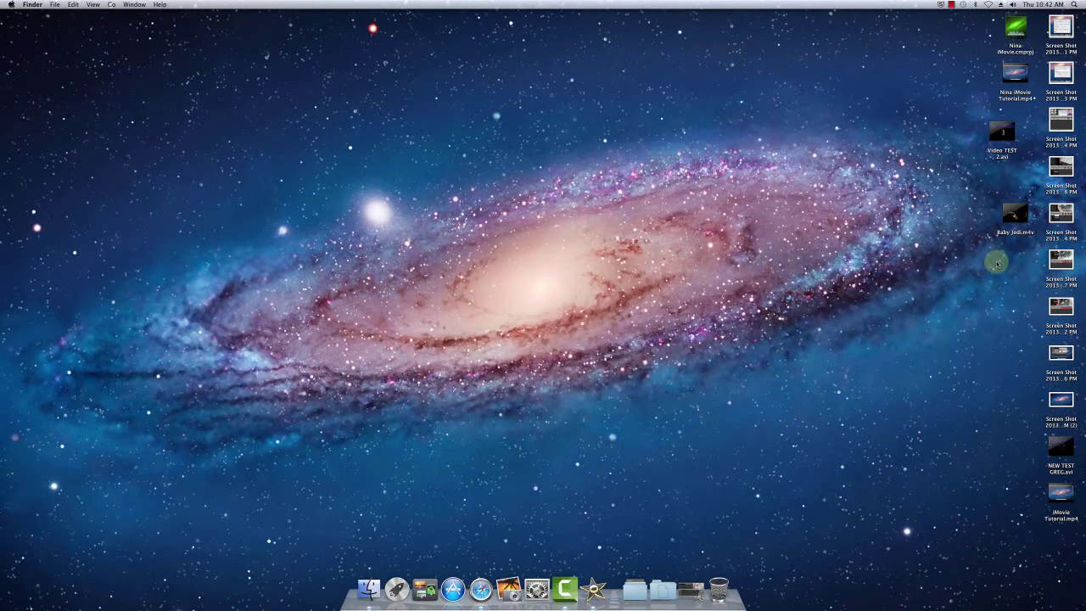
Try opening Baby Jedi.m4v, dismiss the licence error, and show its Open With choices.
double_click(1007, 213)
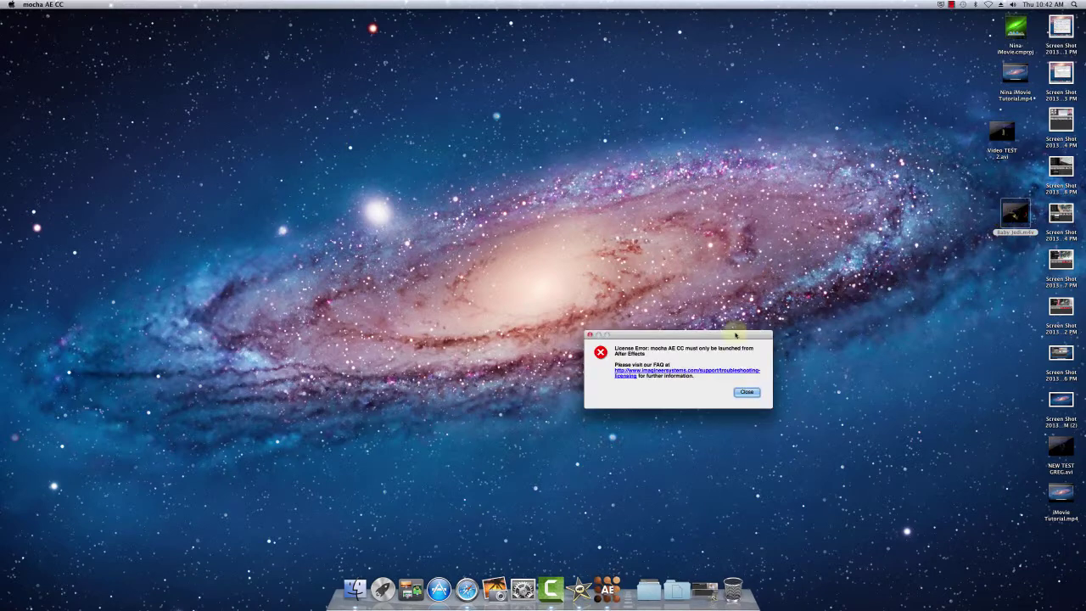
left_click(591, 336)
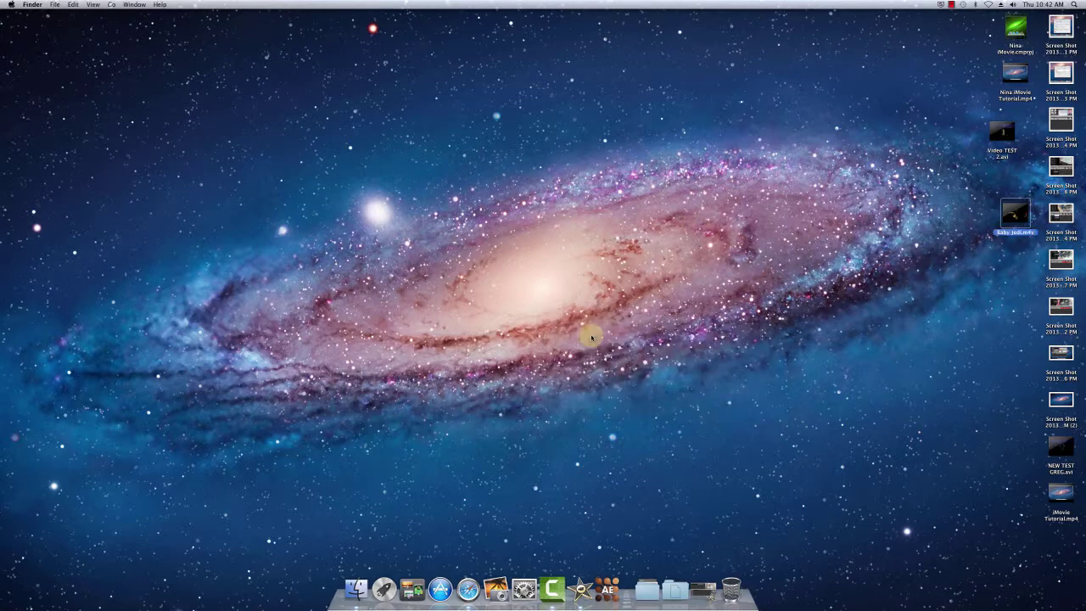
right_click(1008, 212)
mouse_move(998, 222)
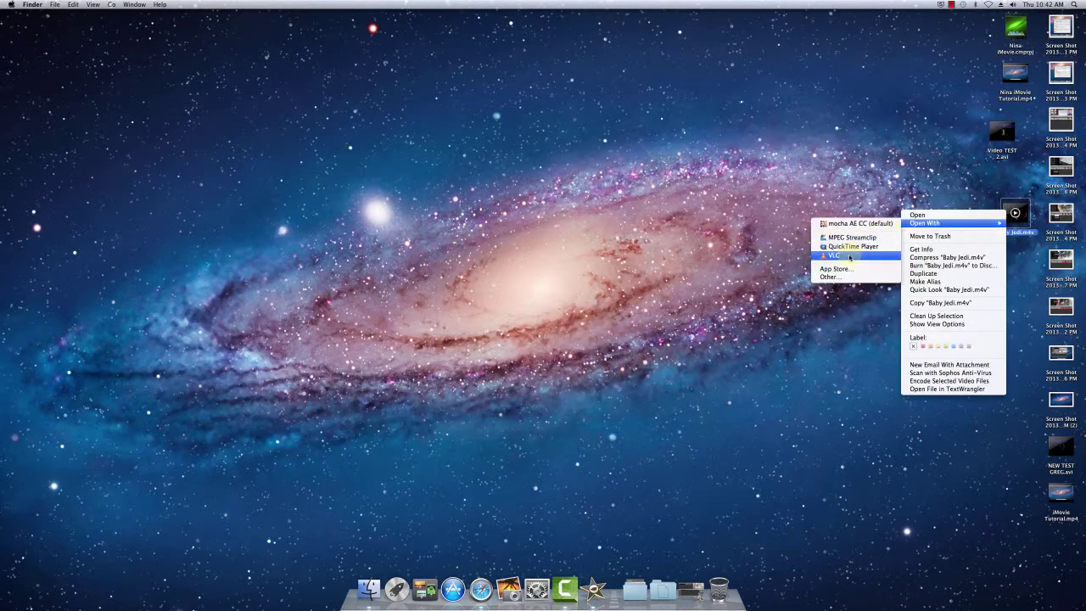
Play Baby Jedi.m4v centred in QuickTime Player at double speed, then close the window.
left_click(849, 246)
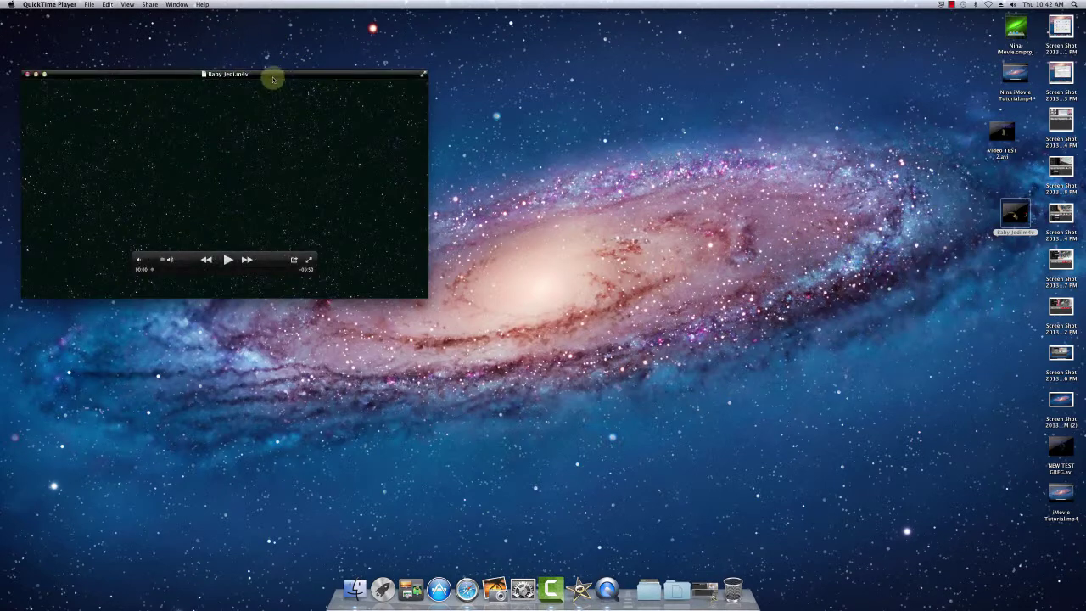
left_click_drag(270, 75, 547, 78)
left_click(506, 263)
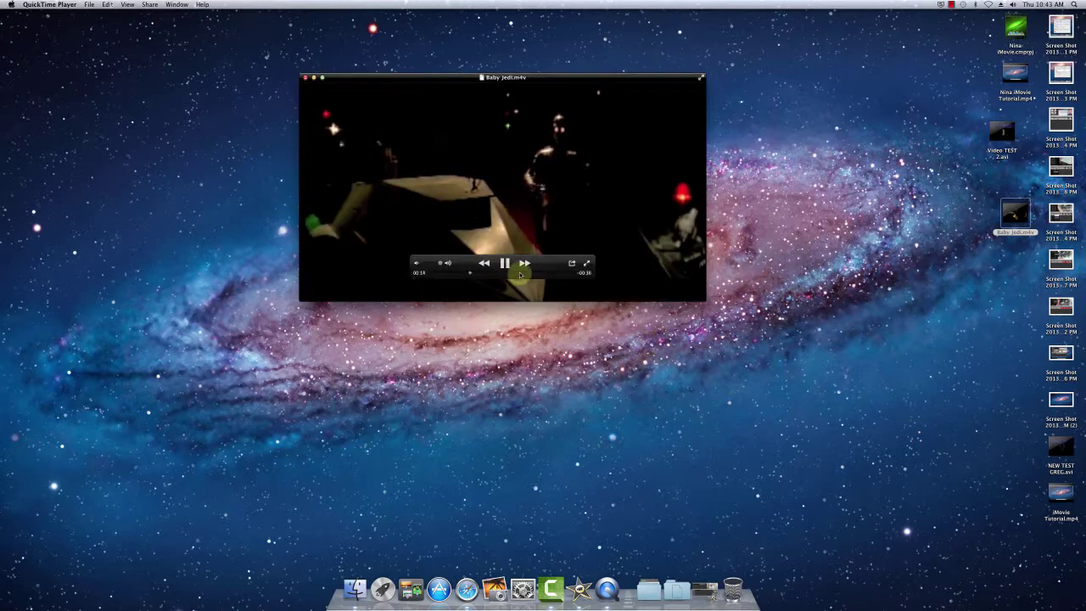
left_click(525, 263)
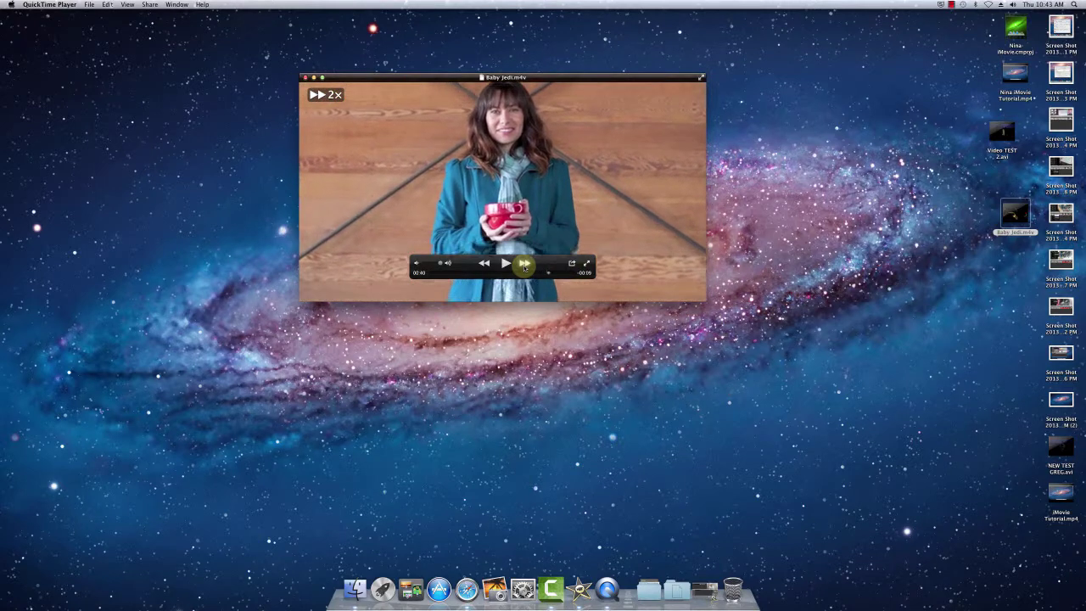
left_click(306, 77)
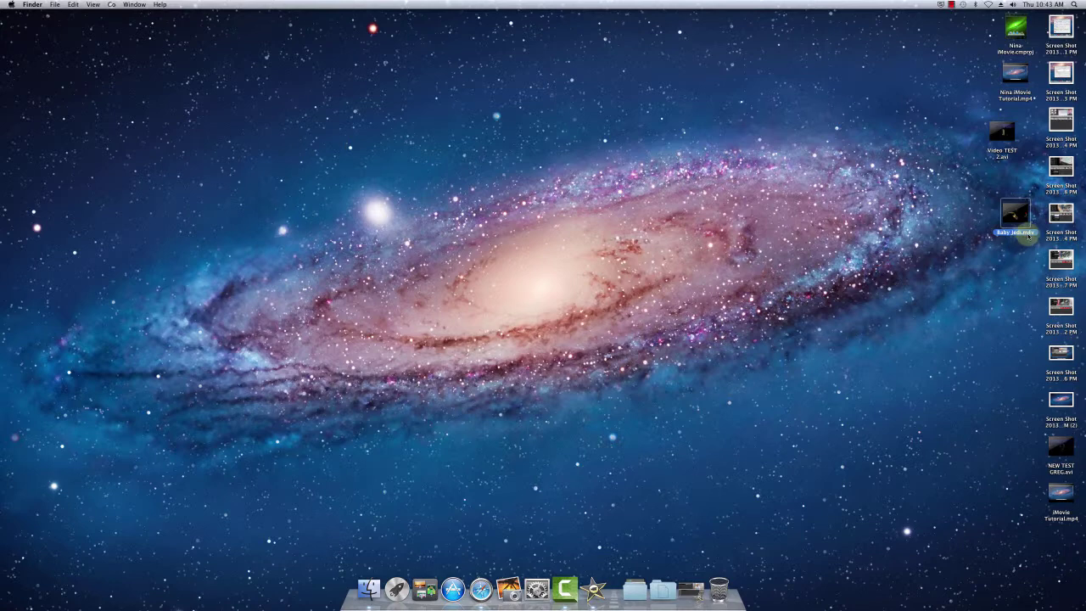
Preview Baby Jedi.m4v in its desktop icon, then bring Safari with Google Drive forward.
mouse_move(1011, 224)
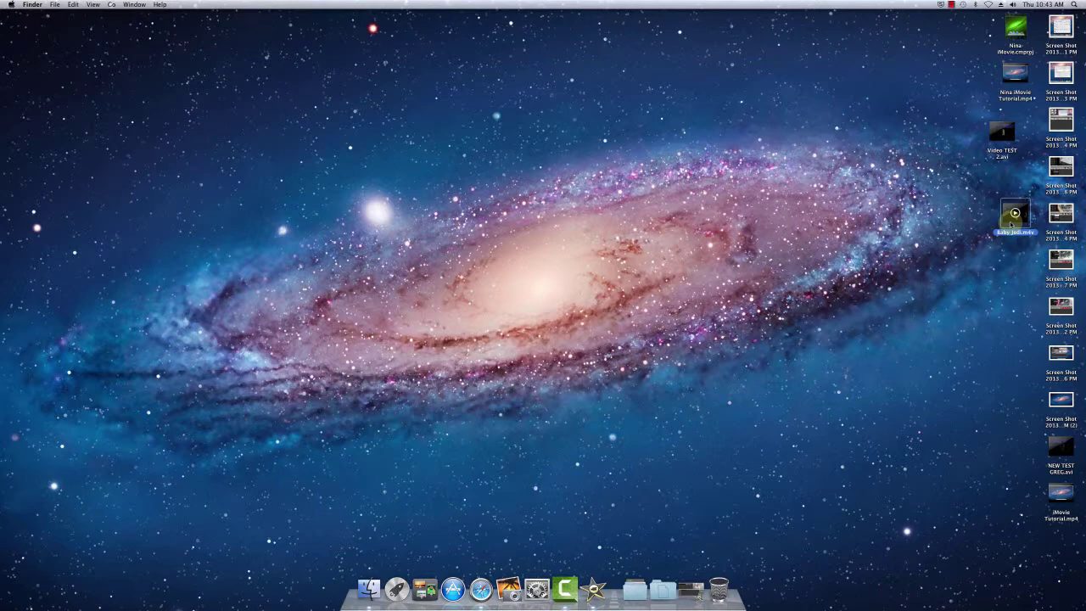
left_click(1012, 229)
key("F11")
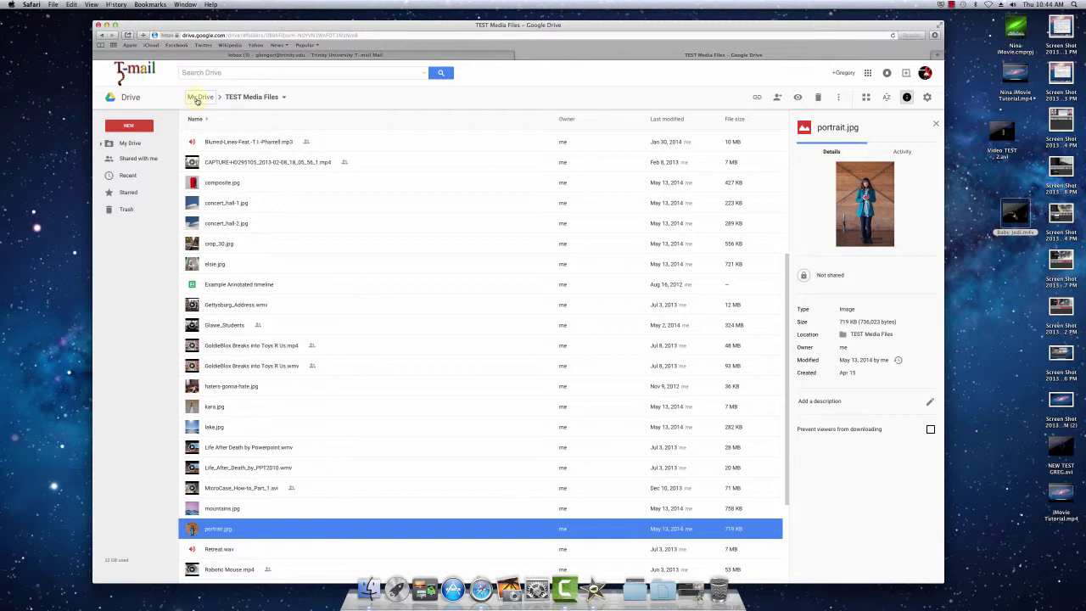
Go to My Drive, drag Baby Jedi.m4v in from the desktop to upload it, and scroll to it.
left_click(199, 98)
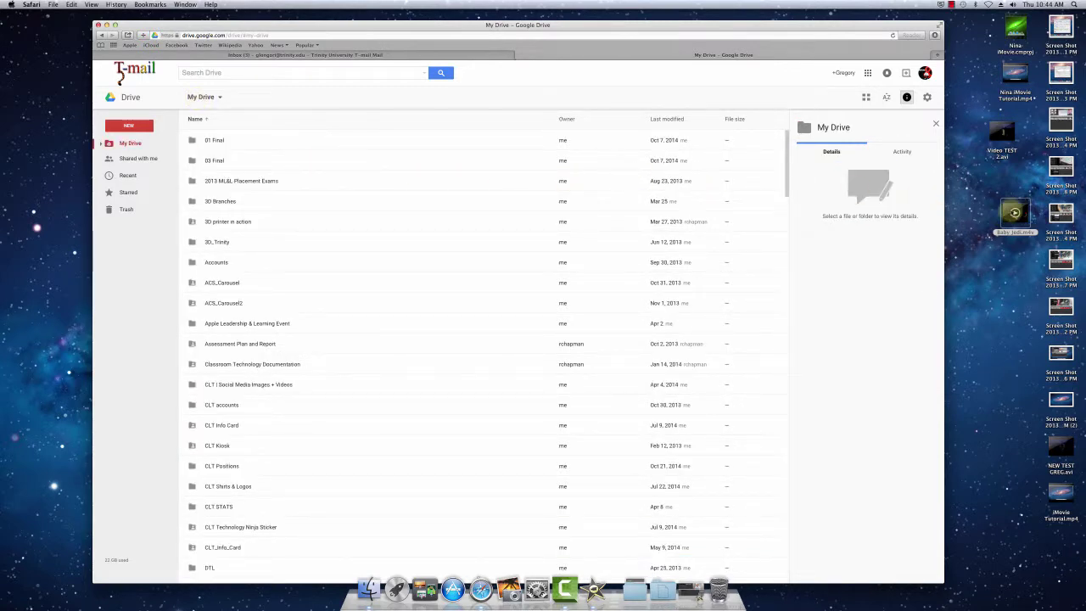
mouse_move(1015, 214)
left_mouse_down()
mouse_move(432, 219)
mouse_move(994, 215)
left_mouse_up()
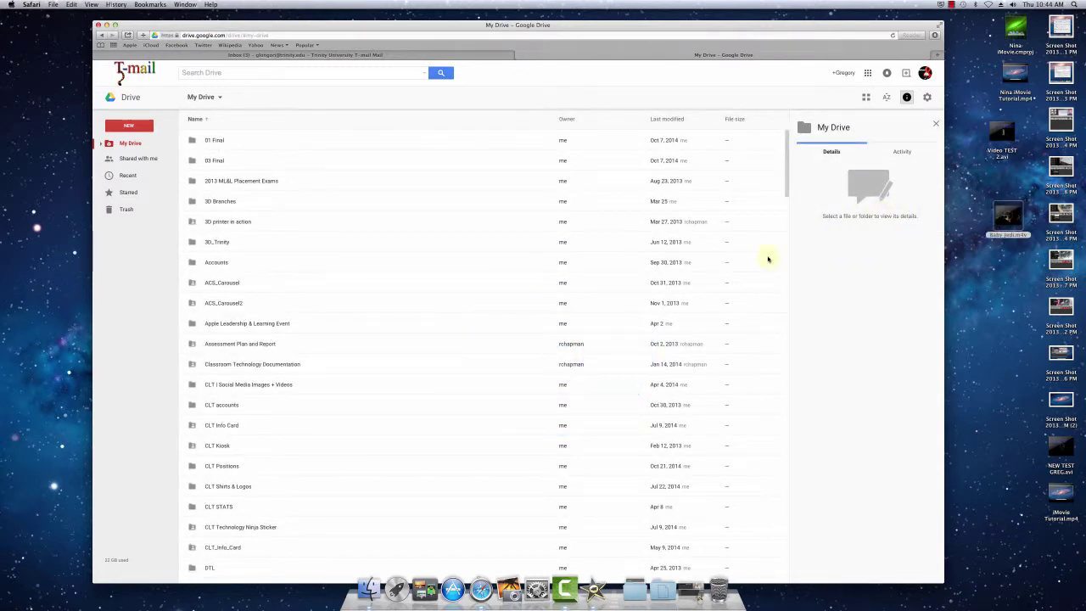
right_click(280, 125)
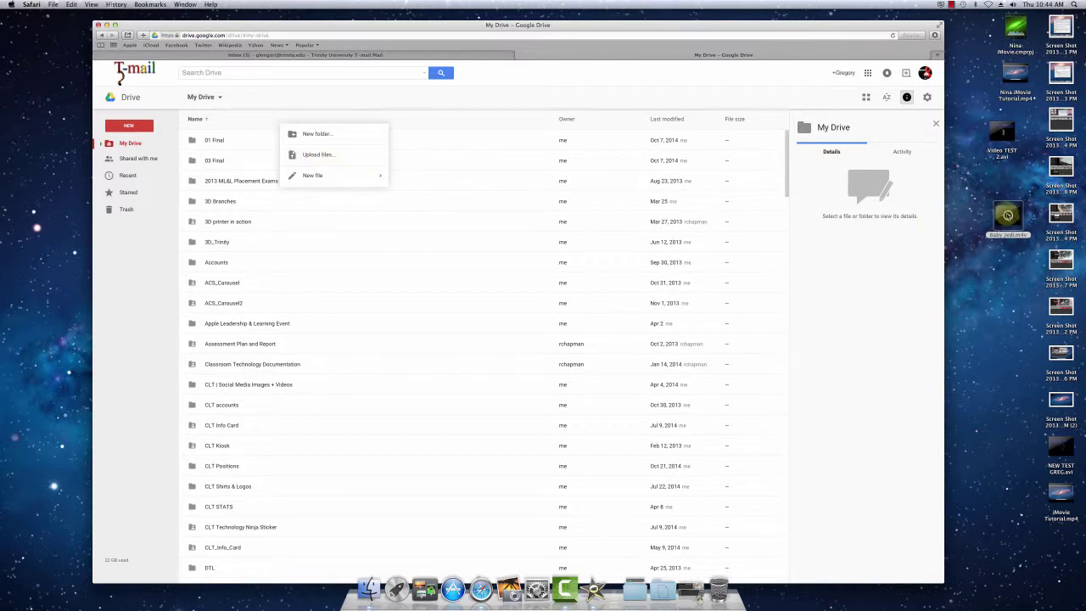
left_click_drag(1008, 215, 515, 267)
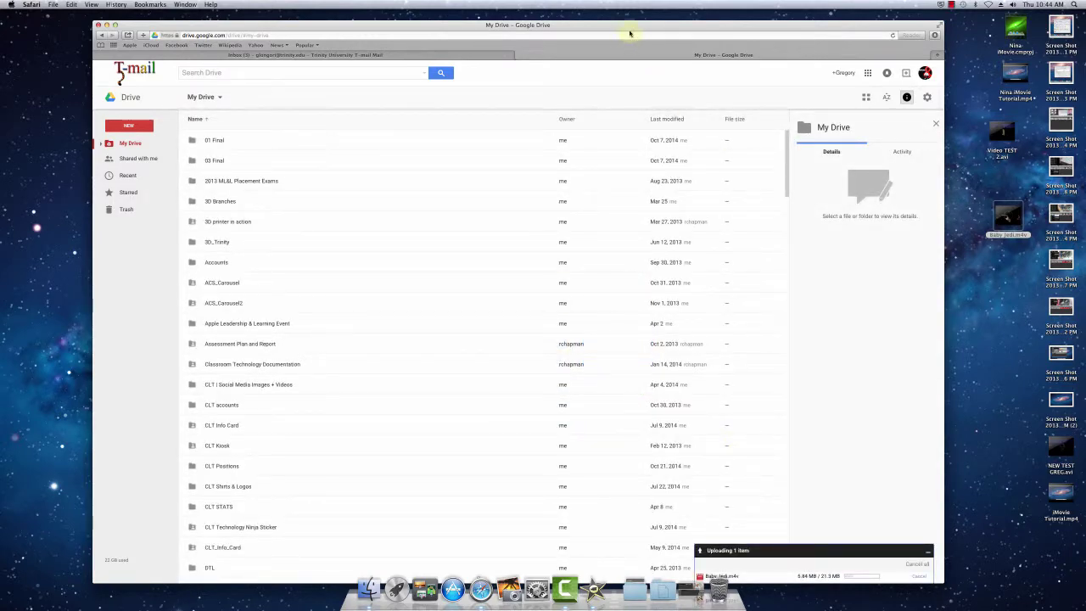
left_click_drag(630, 32, 630, 23)
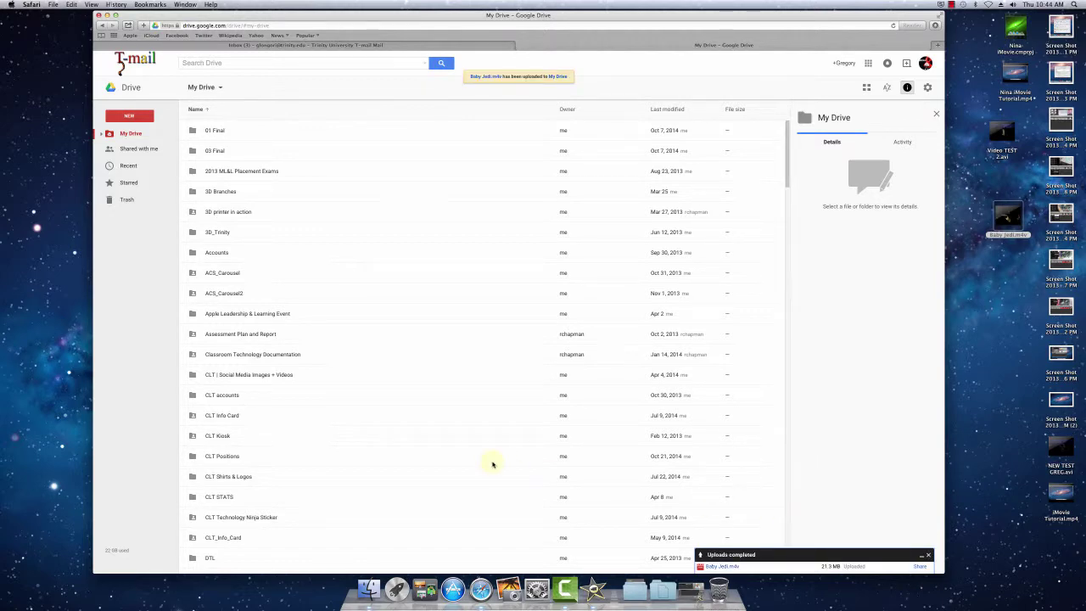
scroll(394, 422, "down", 15)
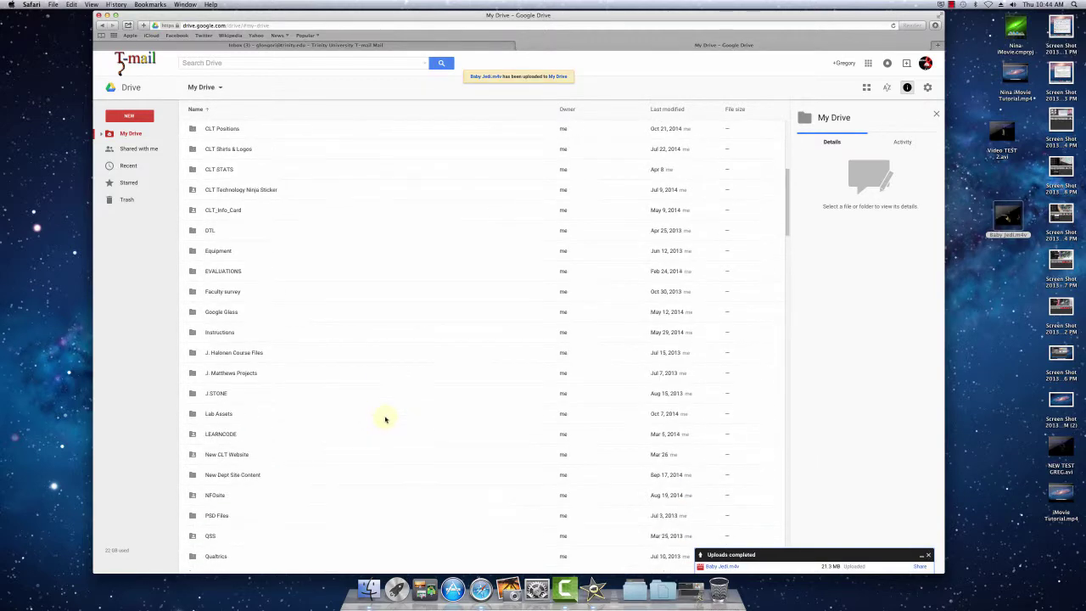
scroll(386, 420, "down", 10)
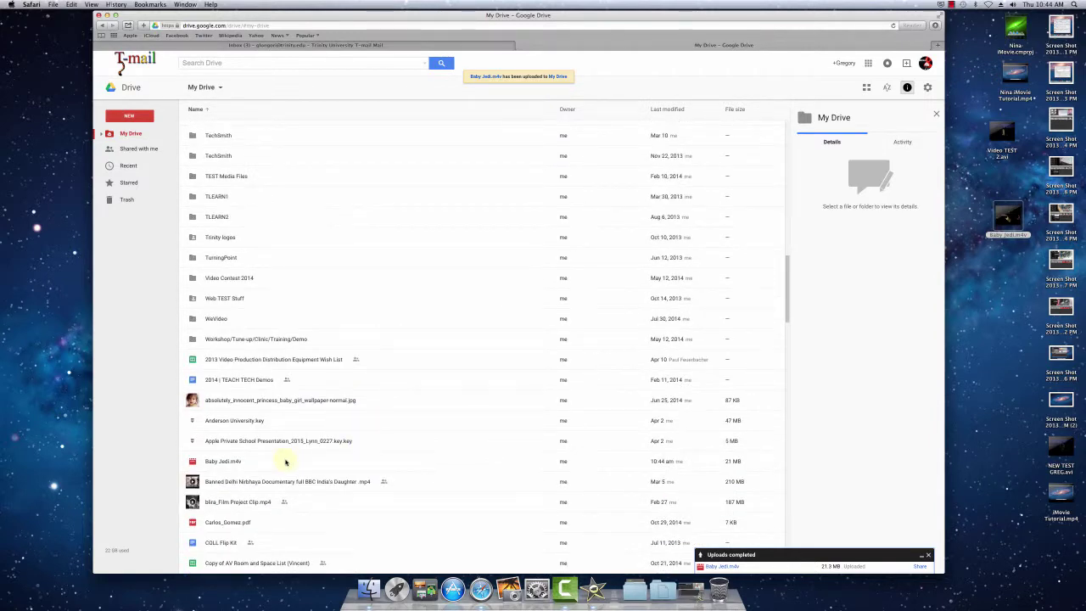
Select Baby Jedi.m4v and open, then close, its sharing settings from the context menu.
left_click(284, 465)
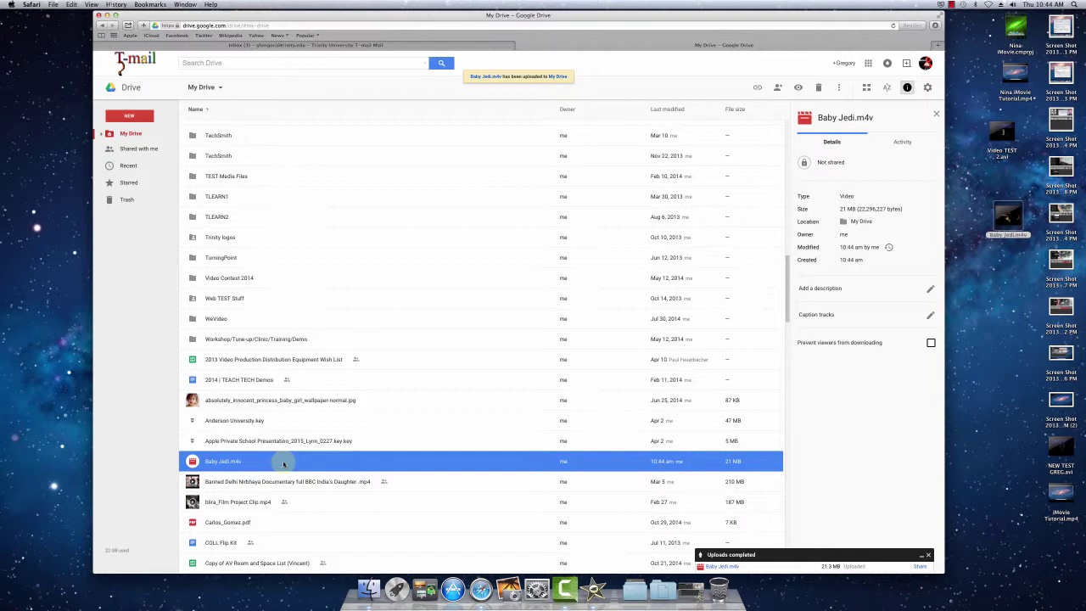
right_click(285, 465)
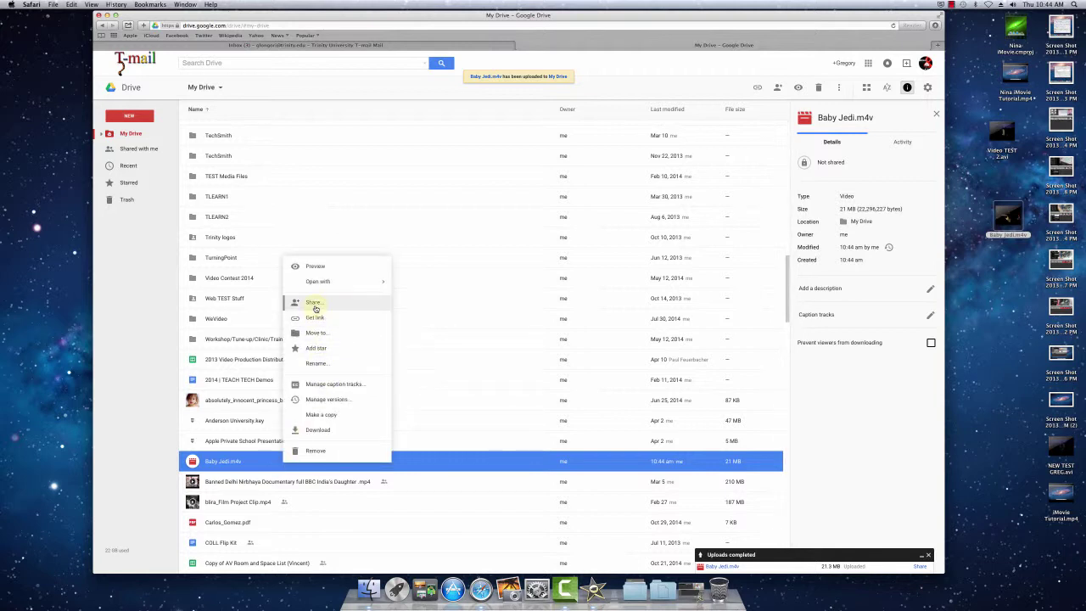
left_click(314, 305)
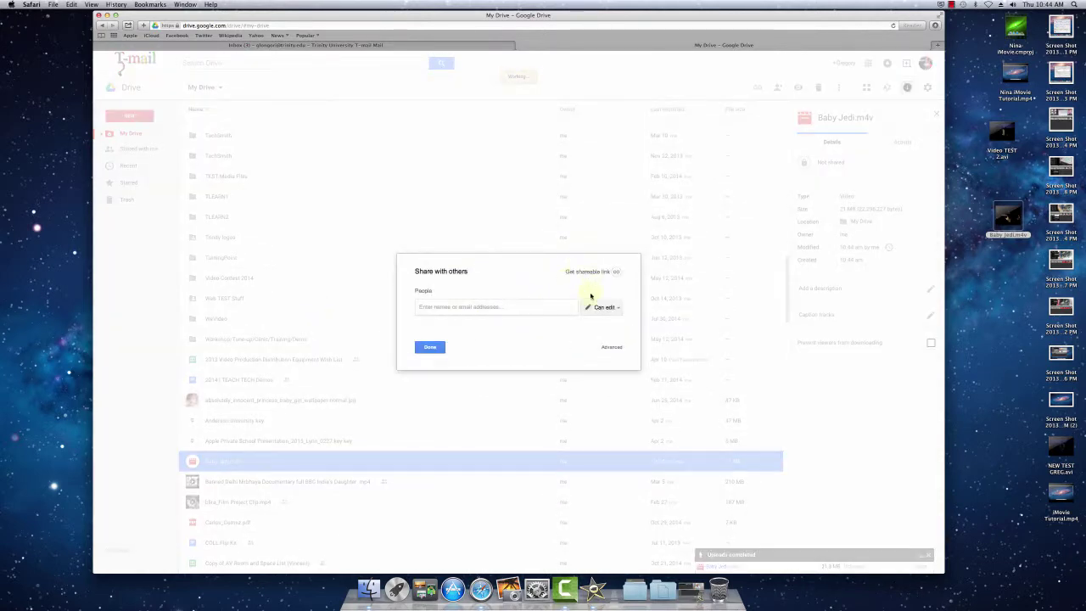
left_click(437, 347)
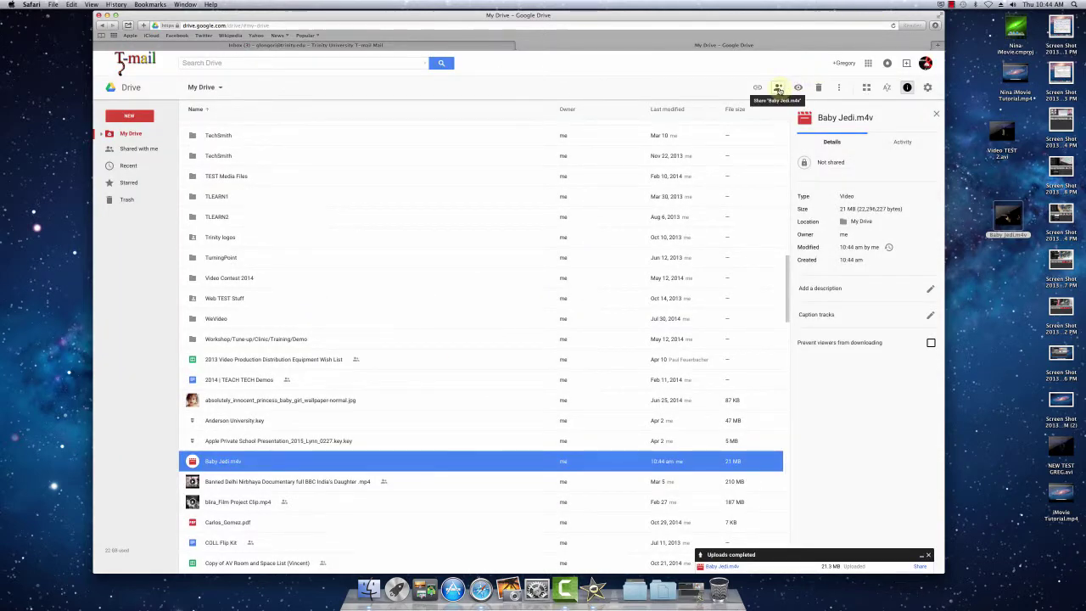
Add the suggested contact as a Baby Jedi.m4v recipient, keeping Can edit permission.
left_click(778, 88)
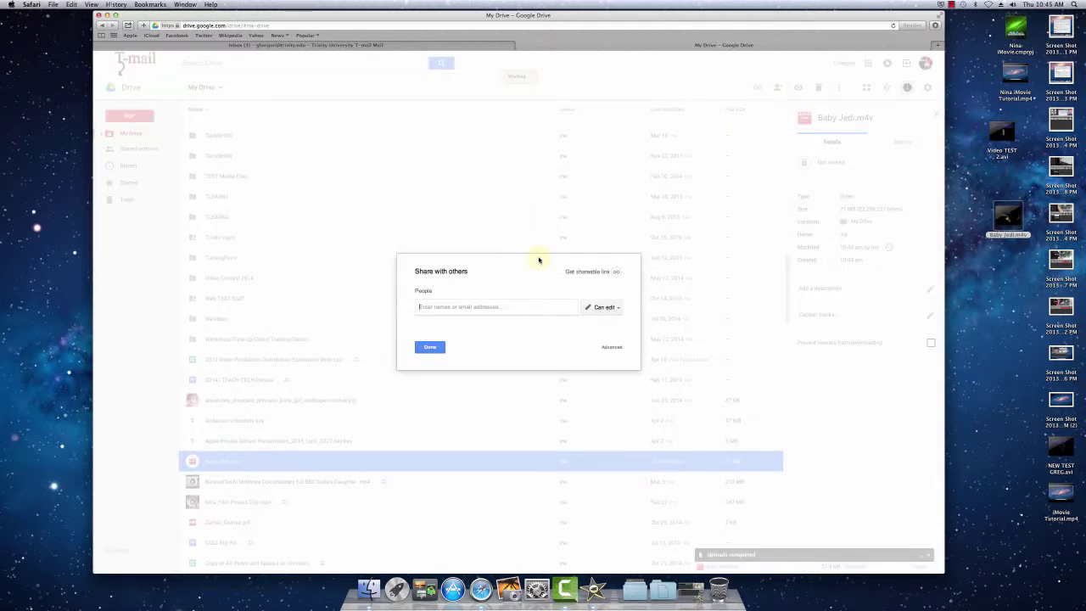
type("nin")
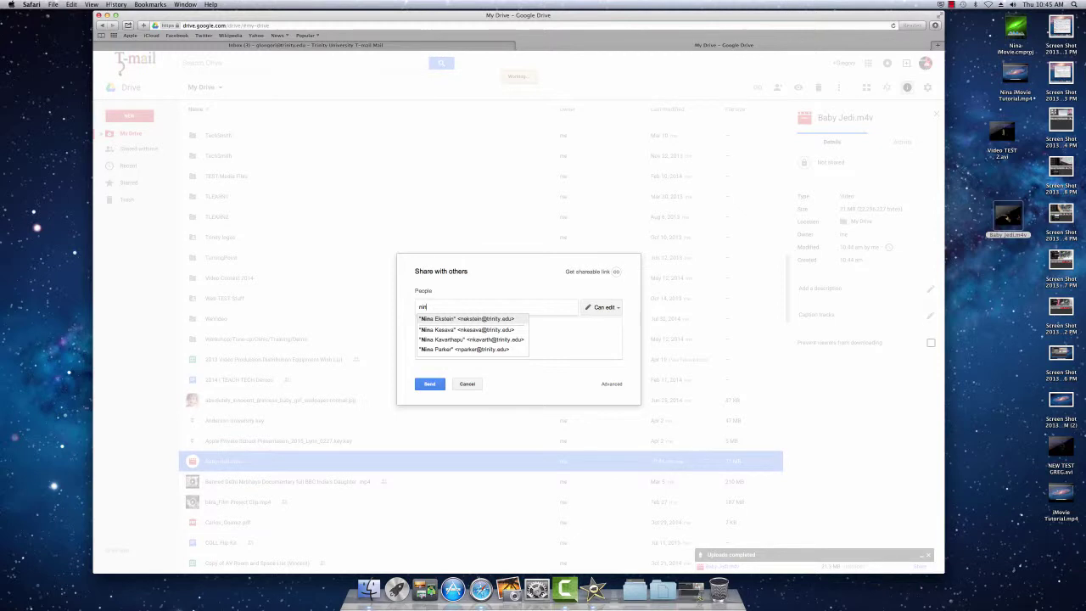
key("Return")
left_click(619, 308)
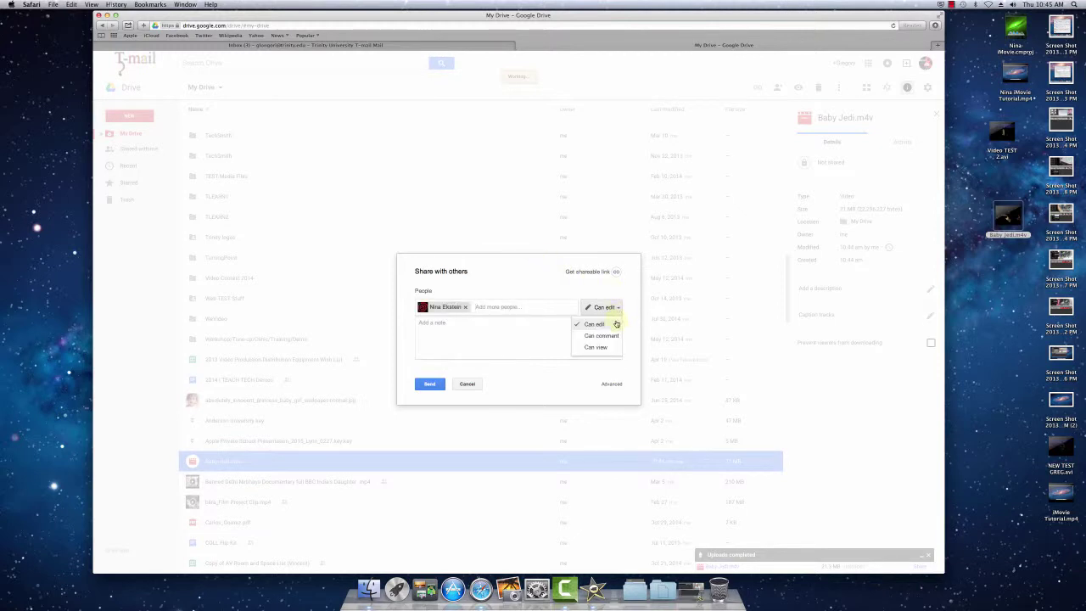
left_click(637, 305)
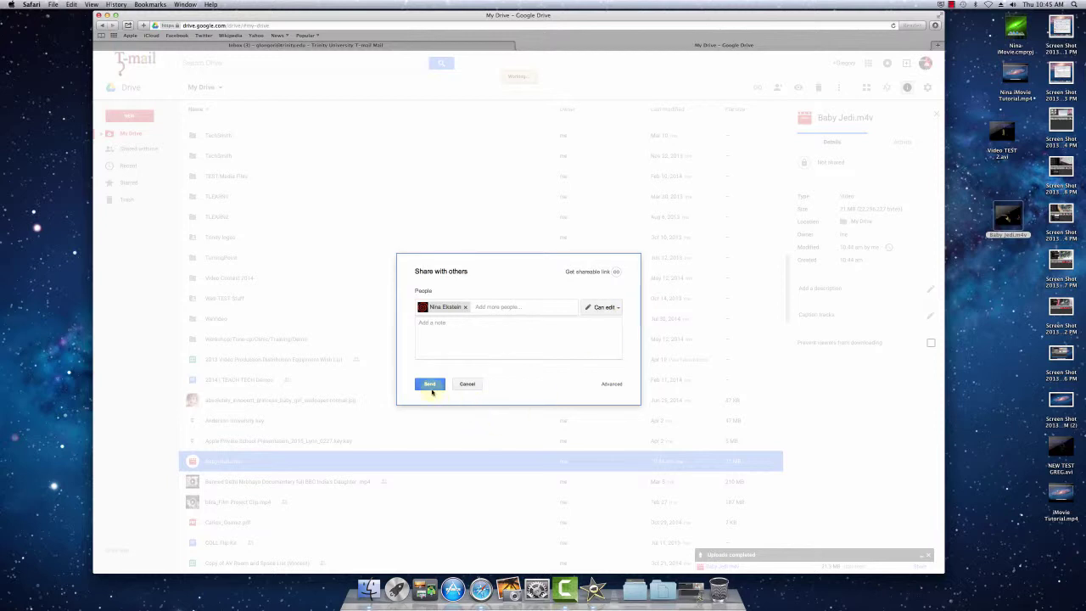